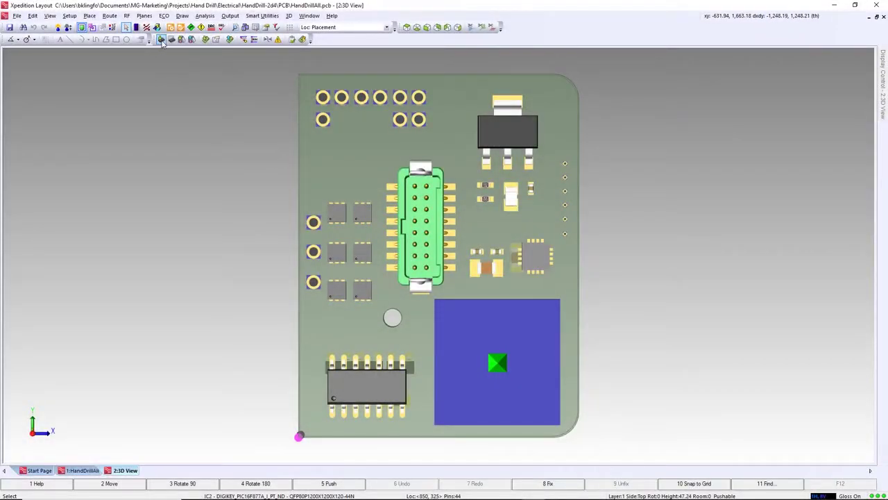
Import the part model DIGIKEY_PIC16F877A_I_PT_ND.stp for IC2 with automatic alignment to the 2D cell
click(161, 40)
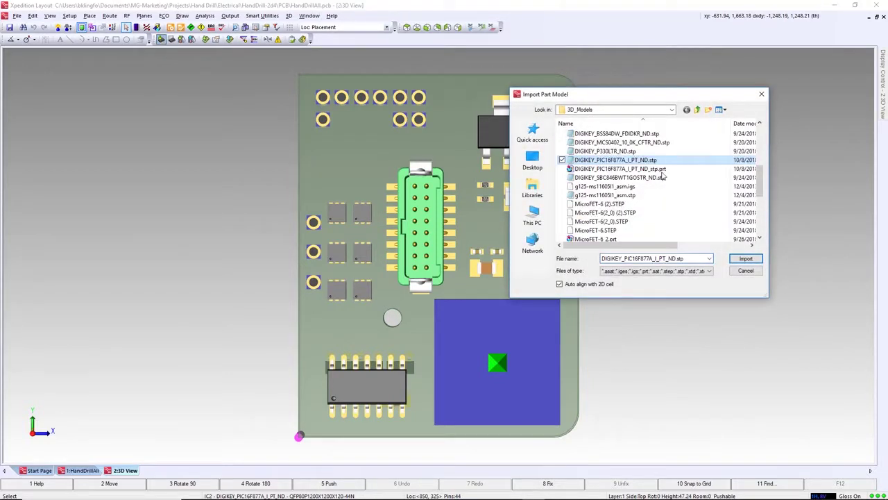
click(745, 258)
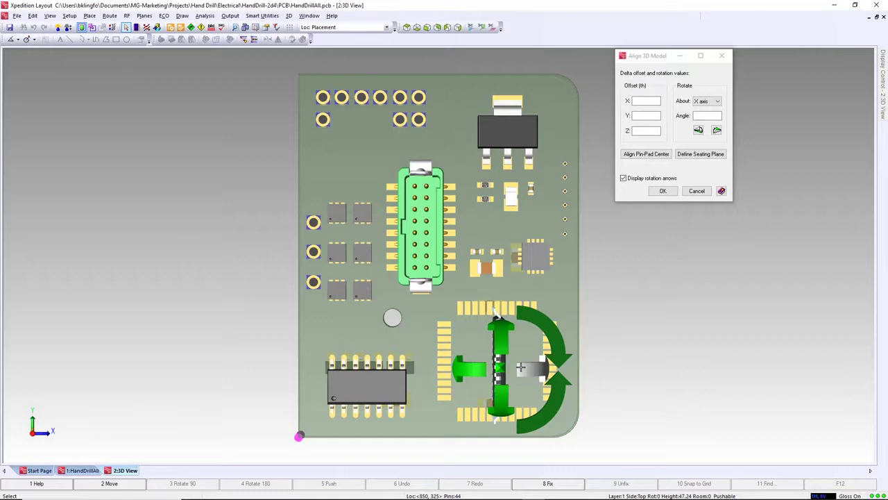
Rotate the imported chip model until it lies flat, top side up, on its pads, and turn off the rotation arrow display
middle_drag(529, 376, 480, 326)
scroll(462, 294, up, 2)
scroll(461, 293, up, 4)
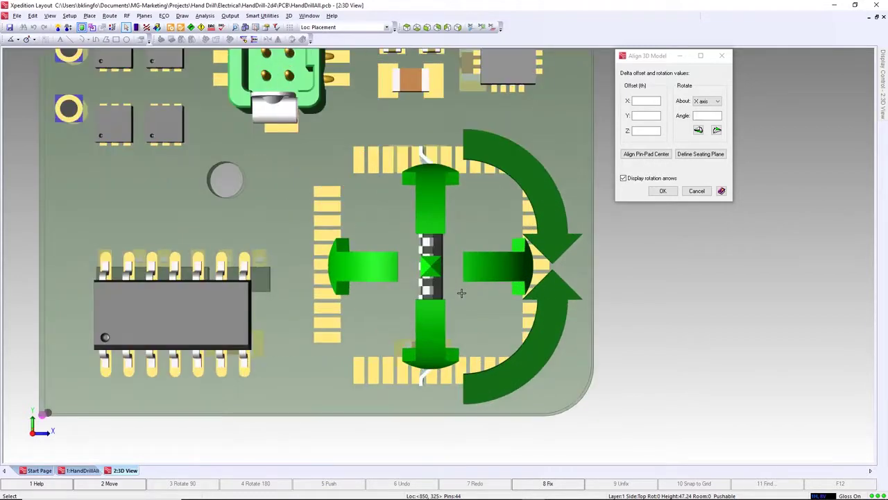
mouse_move(466, 303)
middle_down()
mouse_move(480, 300)
mouse_move(449, 301)
mouse_move(467, 305)
middle_up()
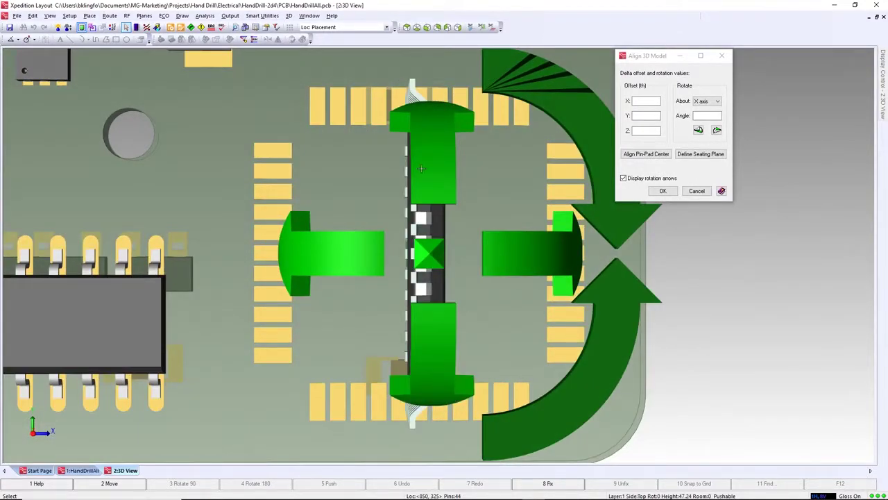
click(575, 114)
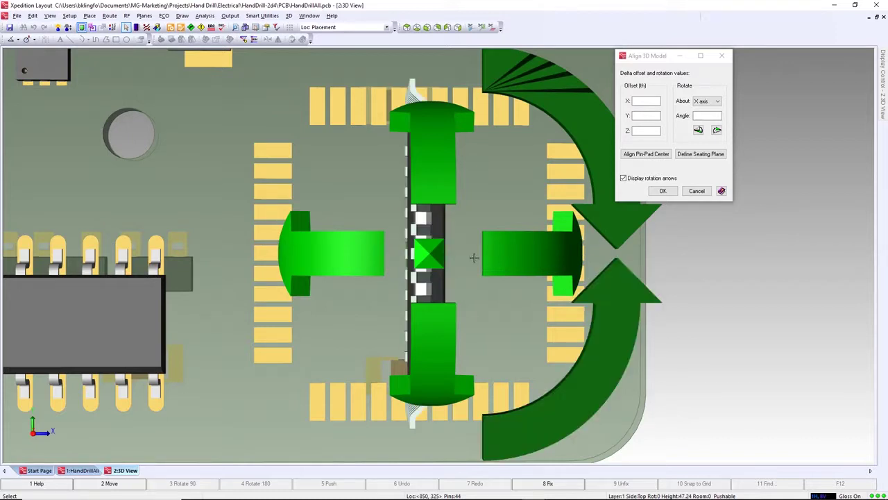
click(338, 254)
click(338, 254)
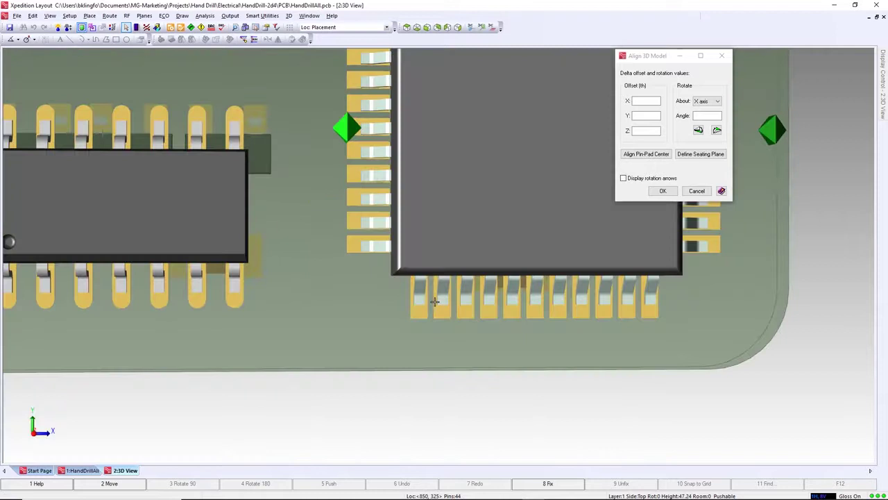
Align the underside face of the chip's corner pin 12 with the center of its pad and accept the model alignment
scroll(422, 299, up, 5)
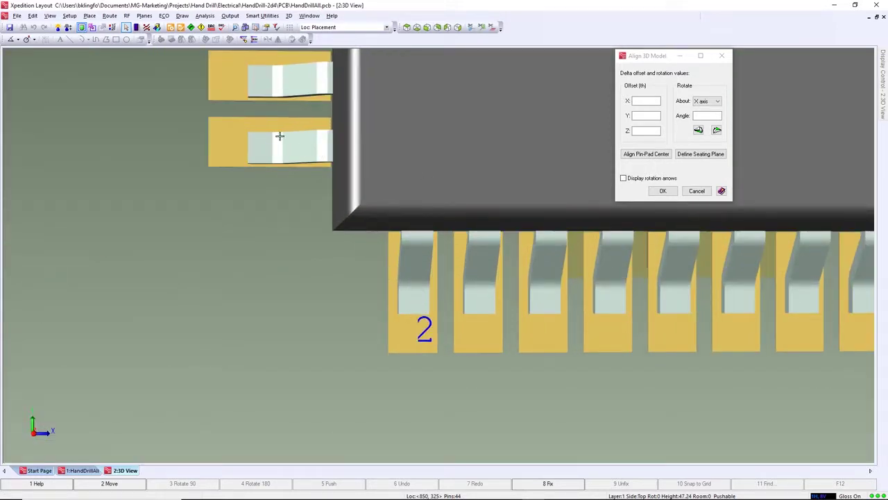
click(639, 154)
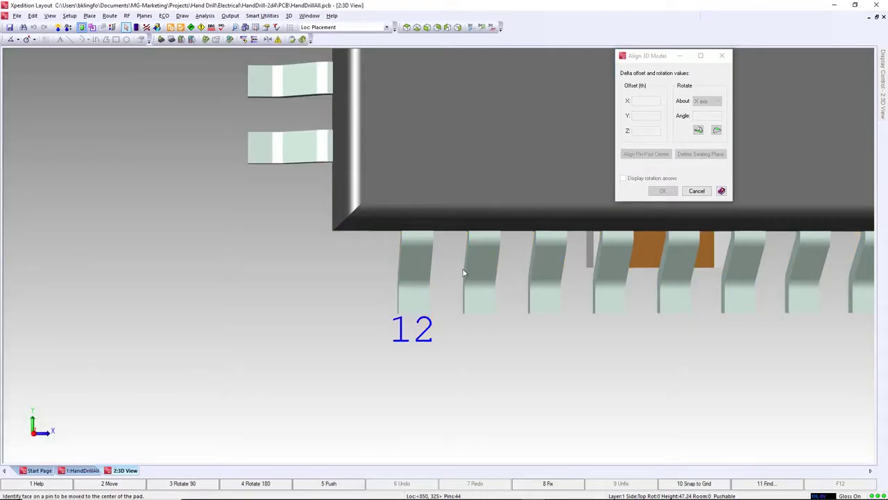
middle_drag(396, 290, 468, 293)
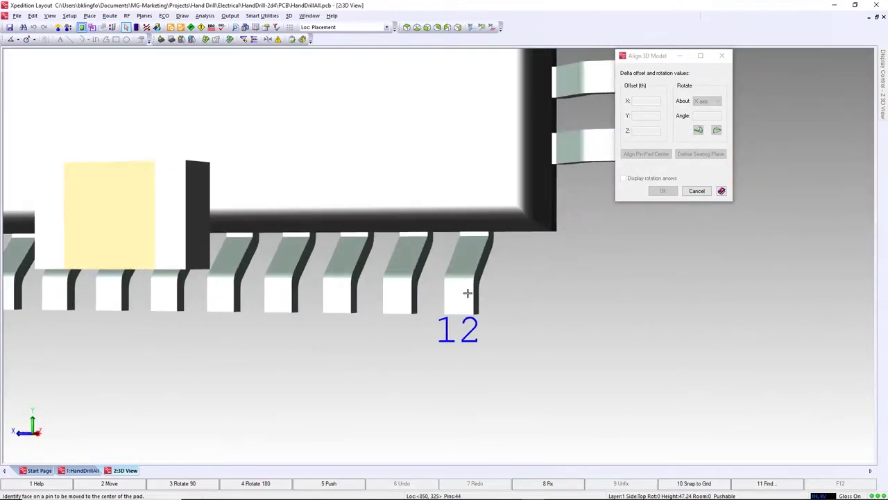
click(460, 298)
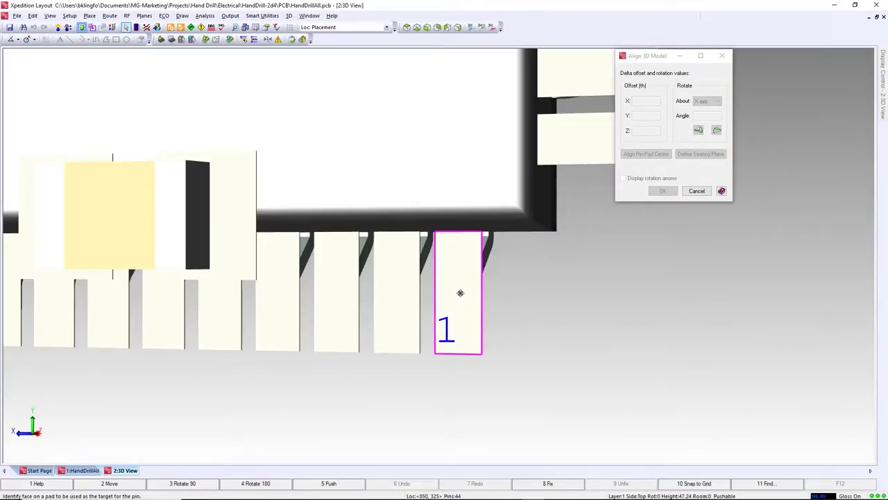
click(460, 293)
middle_drag(545, 300, 471, 301)
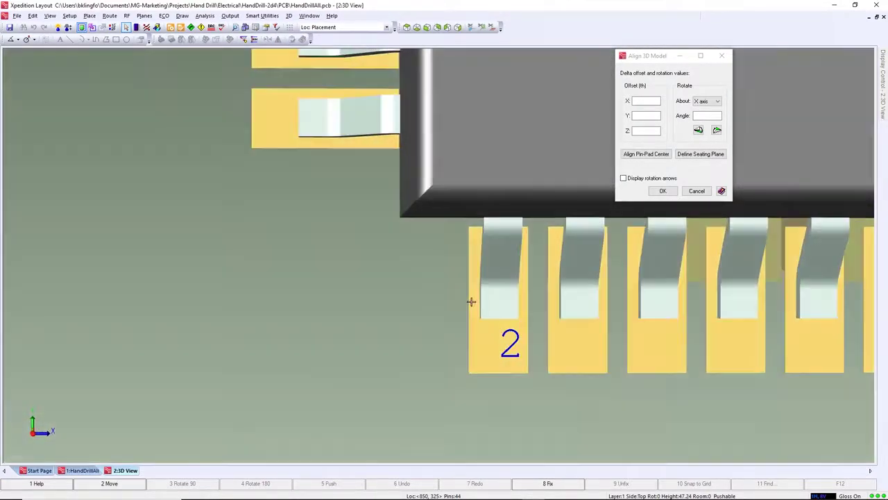
mouse_move(374, 141)
middle_down()
mouse_move(373, 156)
mouse_move(376, 137)
middle_up()
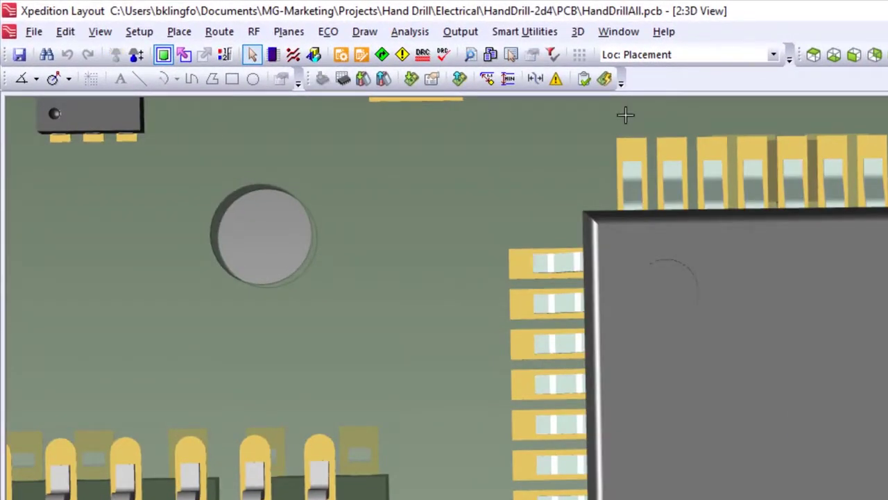
Push the locally mapped PIC16F877A part into the library with Overwrite all in Library, and close the model mappings without changes
click(384, 79)
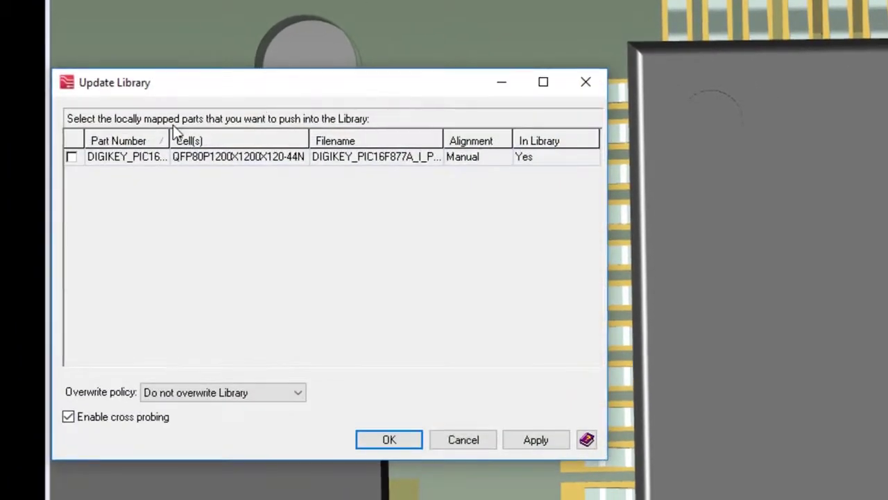
click(71, 157)
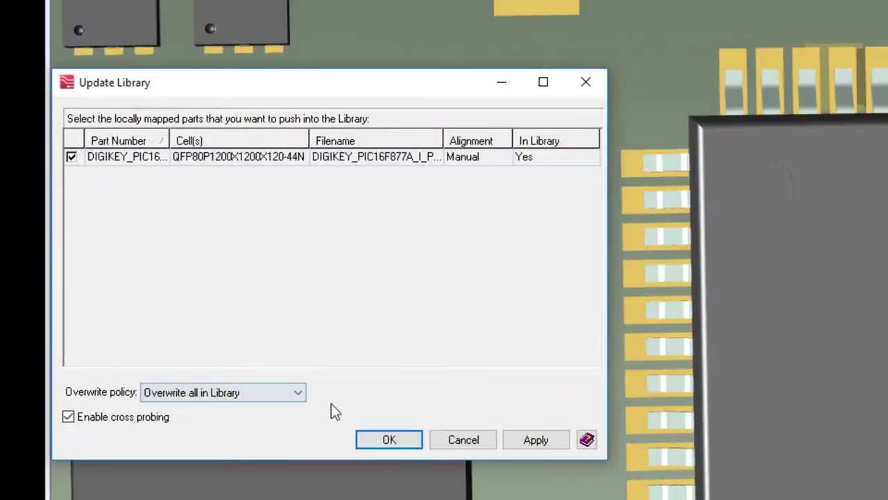
click(389, 441)
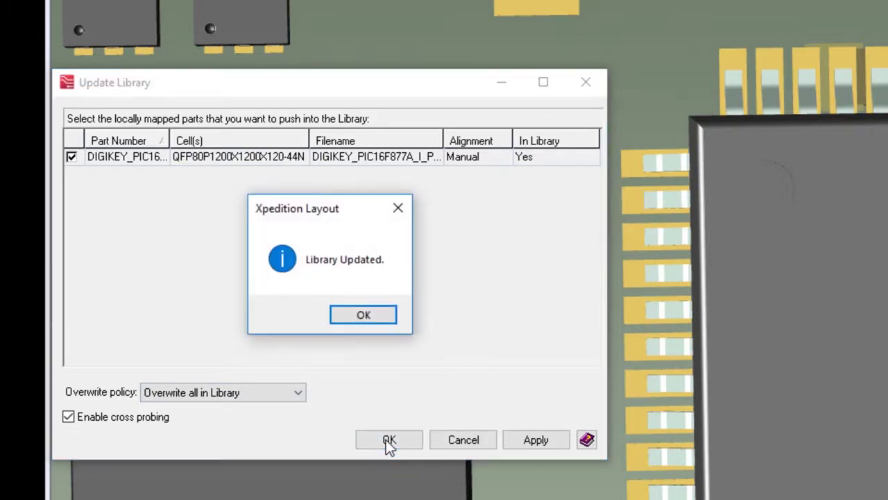
click(343, 315)
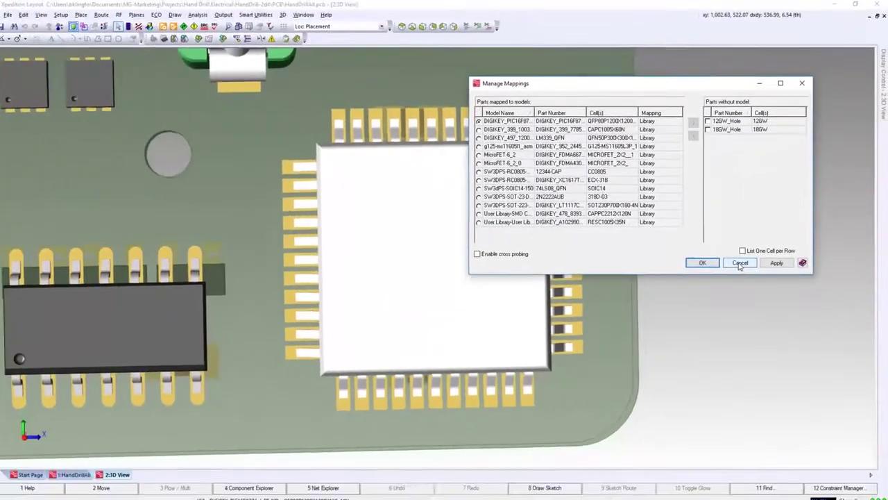
click(740, 263)
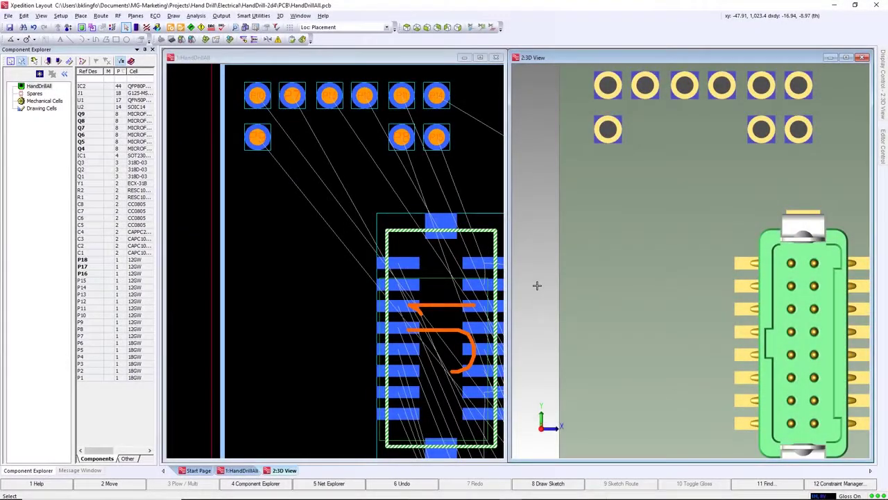
Start placing transistors Q4 to Q9, setting Q9, Q8 and Q7 downward in a column at X 280 th, with Q9 at Y 1,190 th
click(251, 257)
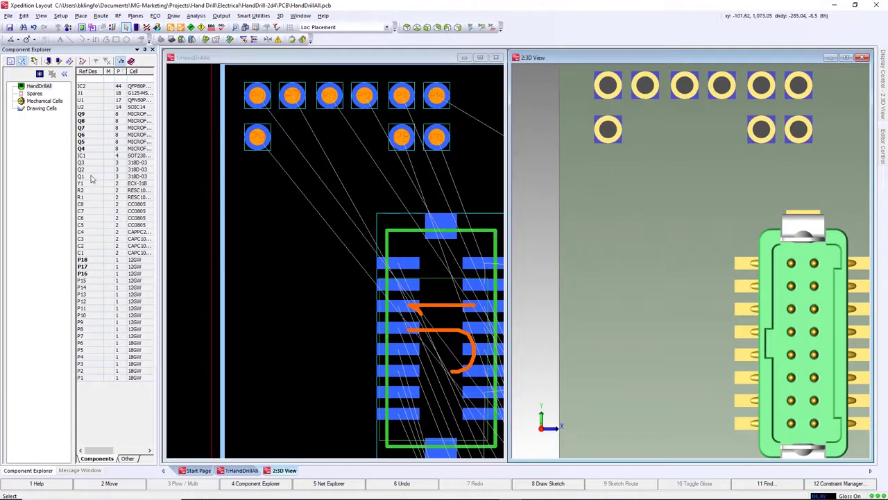
click(91, 115)
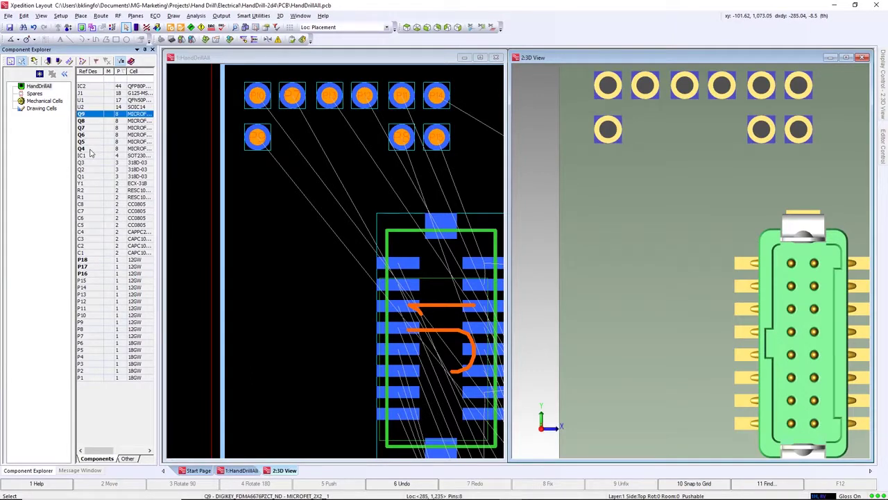
shift+click(91, 149)
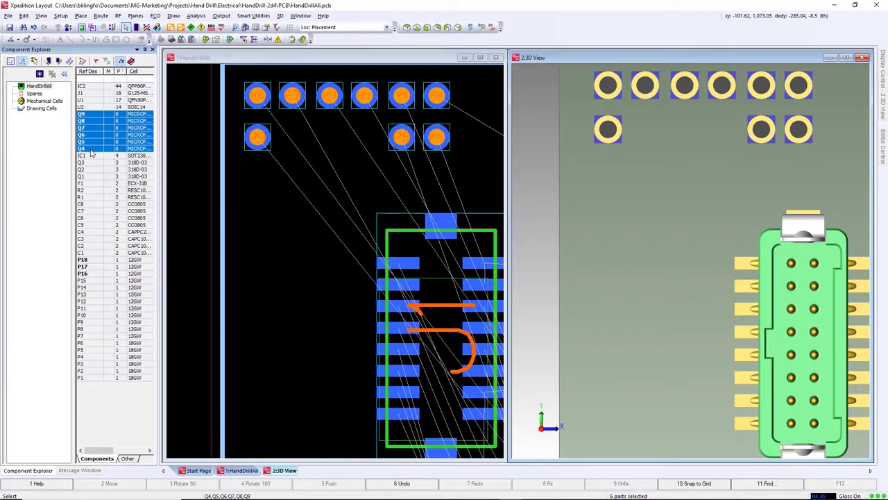
right_click(102, 152)
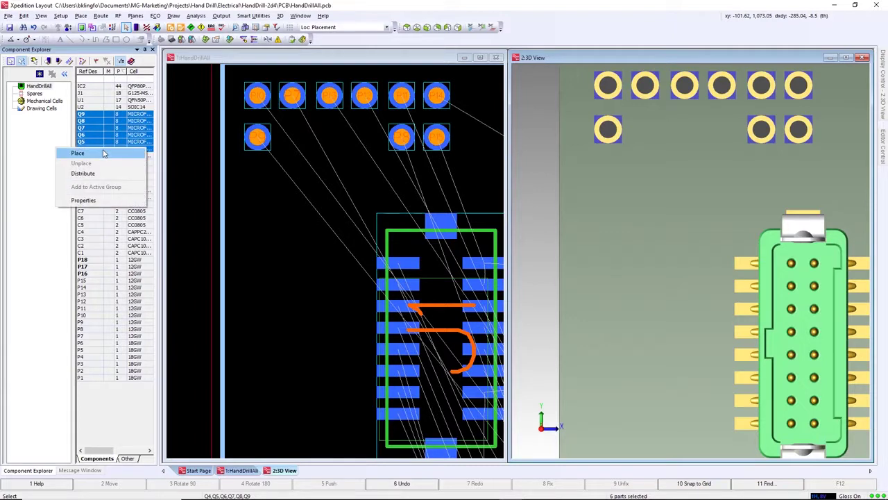
click(78, 154)
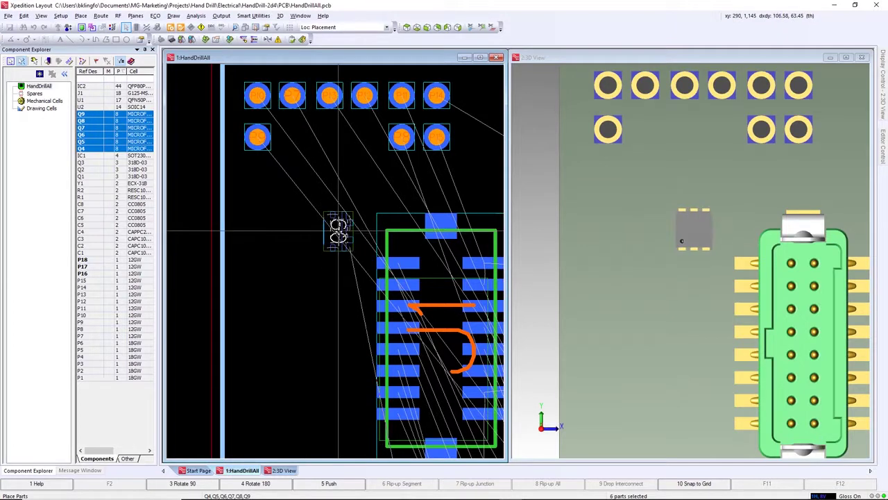
key(F3)
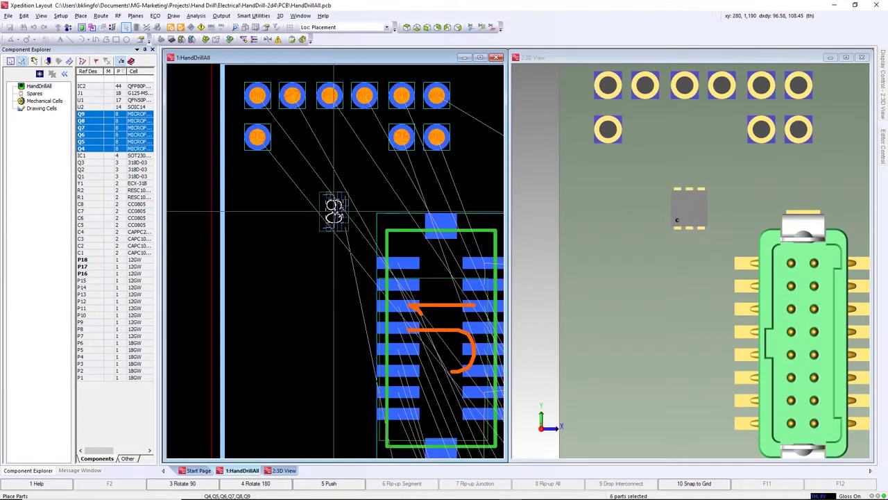
click(334, 212)
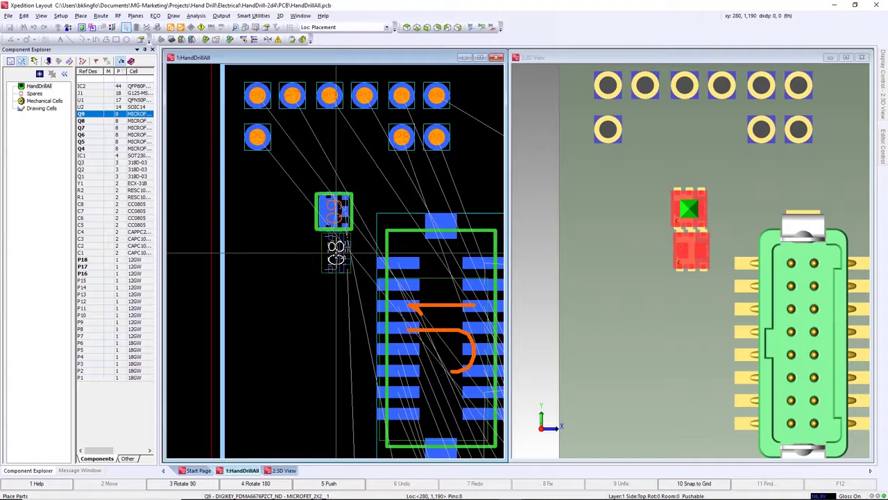
click(334, 269)
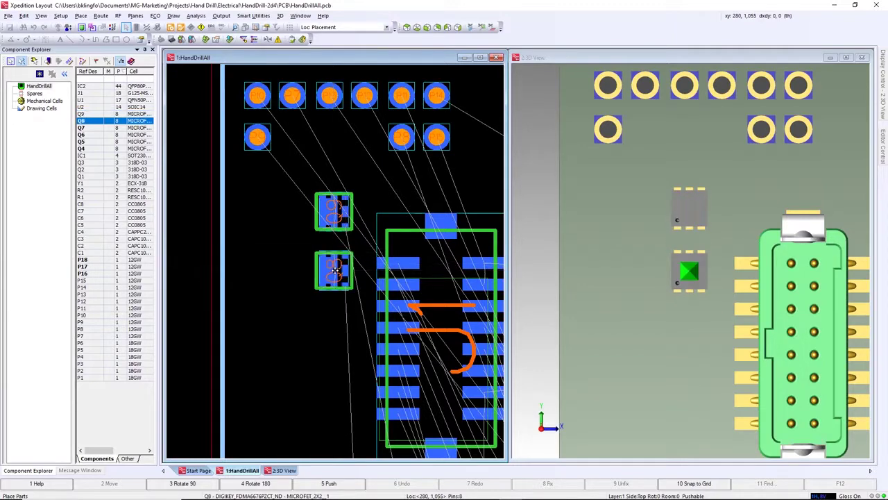
click(334, 329)
Place Q6, Q5 and Q4 upward in a second column at X 170 th, level with Q7, Q8 and Q9
click(285, 328)
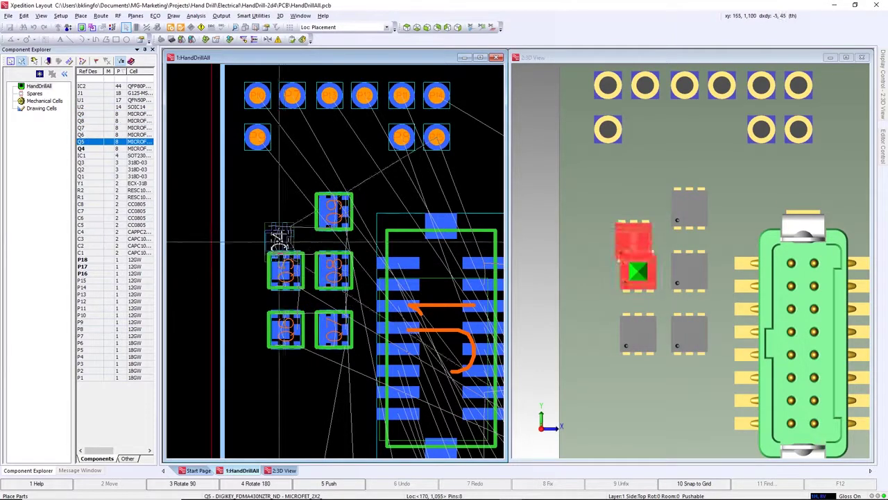
click(285, 269)
click(286, 212)
Place the 12GW holes P18, P17 and P16 in a column at X 75 th beside Q4, Q5 and Q6
click(244, 211)
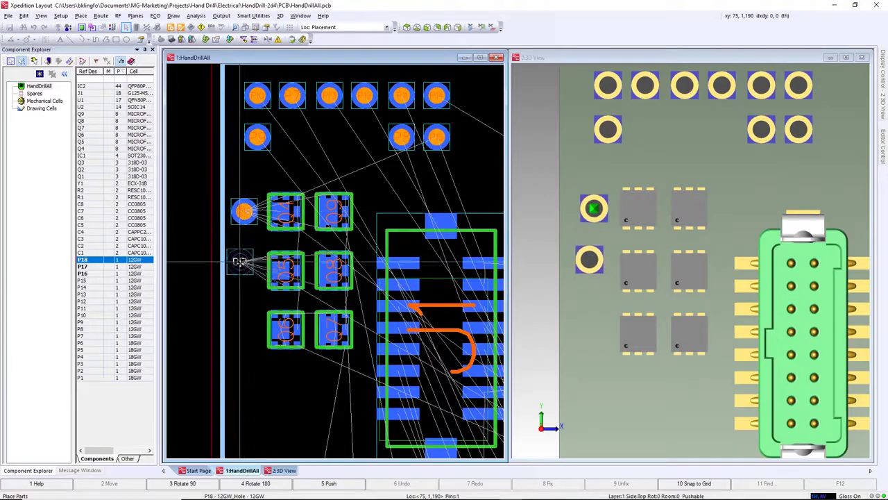
click(244, 270)
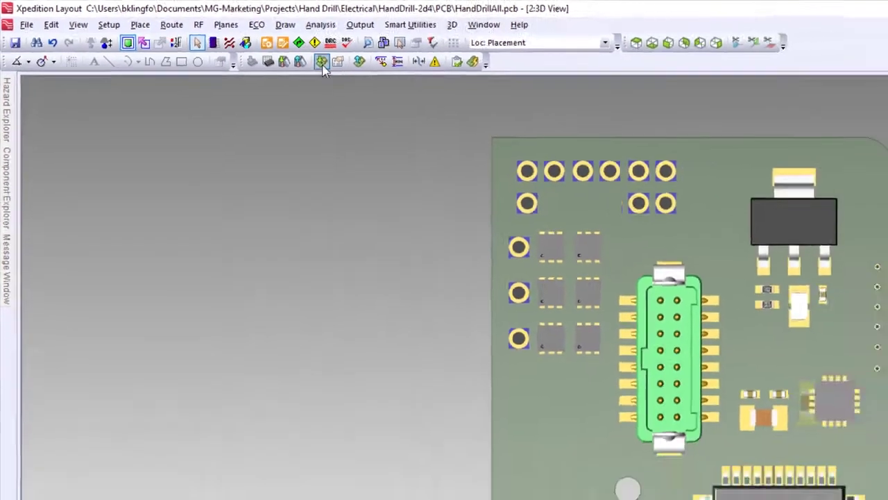
Import the mechanical model 027532_A.prt from the Handdrill-NX12files folder
click(413, 86)
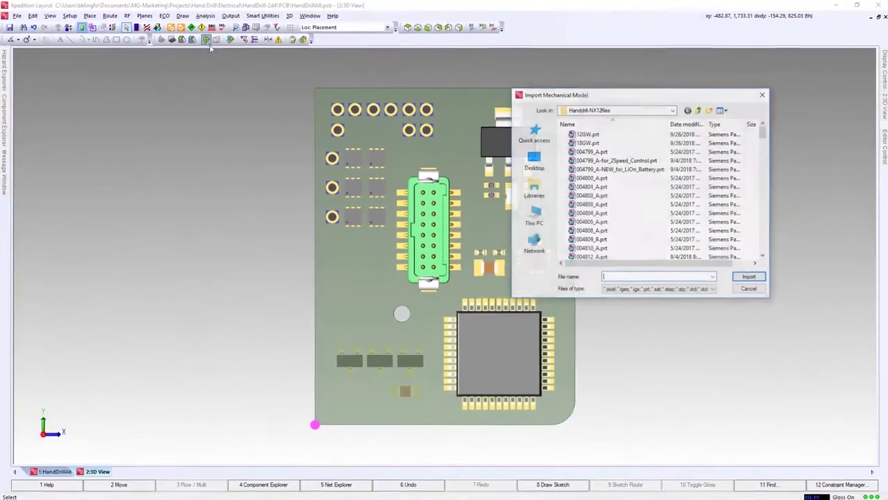
click(609, 212)
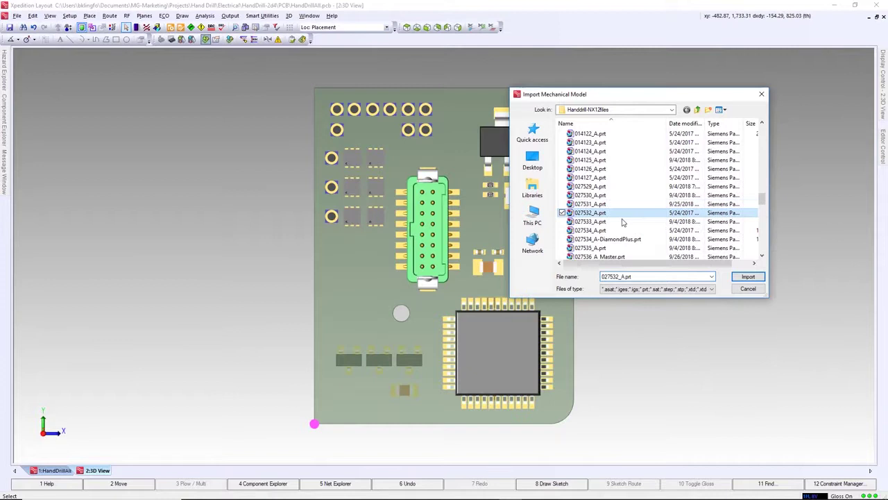
click(747, 277)
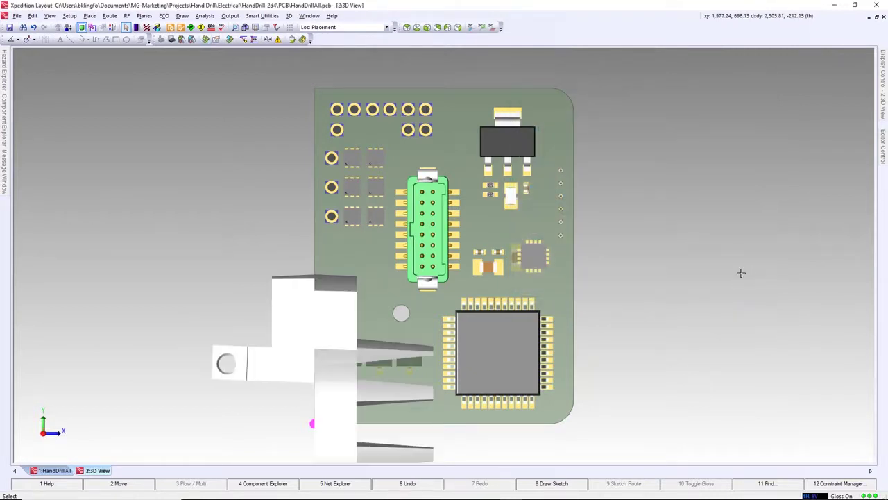
Rotate the imported 027532_A.prt model 180 degrees about the Z axis
click(305, 332)
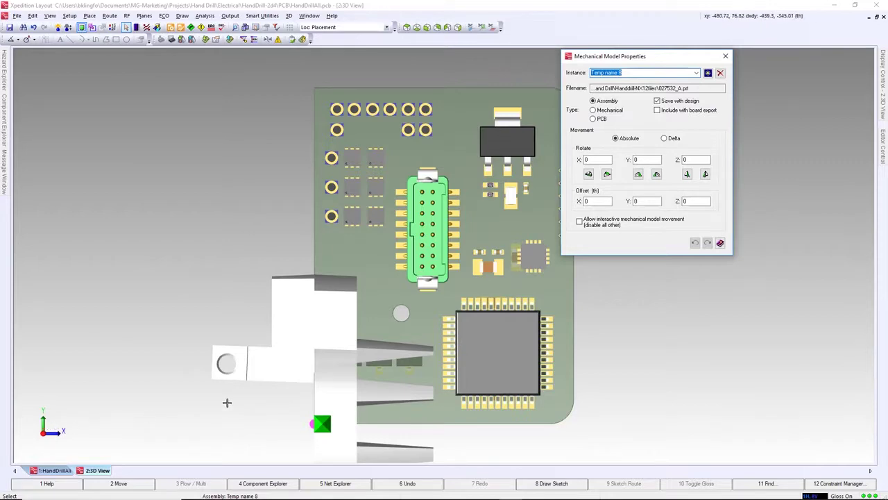
middle_drag(45, 438, 42, 423)
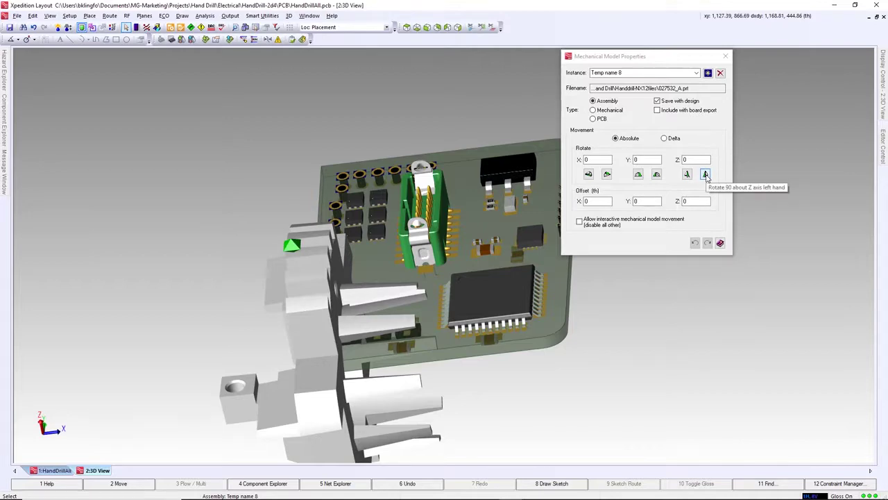
click(705, 174)
click(706, 174)
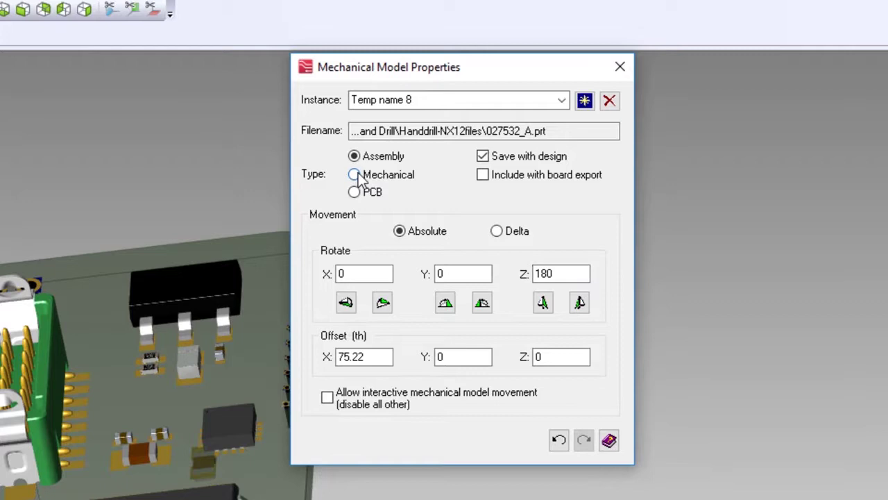
Set the imported model's type to Mechanical and name its instance HF-Mount
click(355, 175)
triple_click(418, 100)
text(HF-Mount)
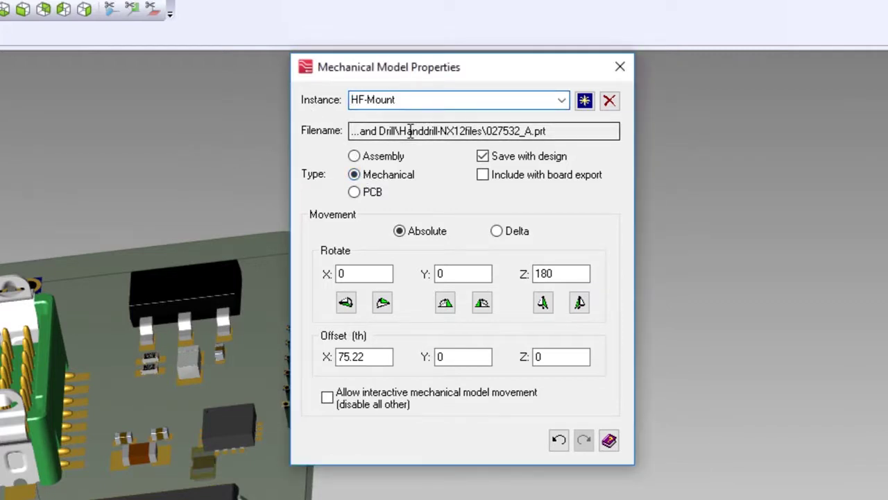
Mate the mechanical mount to the board by aligning its tab's hole axis with the mounting hole axis, using Snap to Axes
click(618, 72)
scroll(243, 139, down, 3)
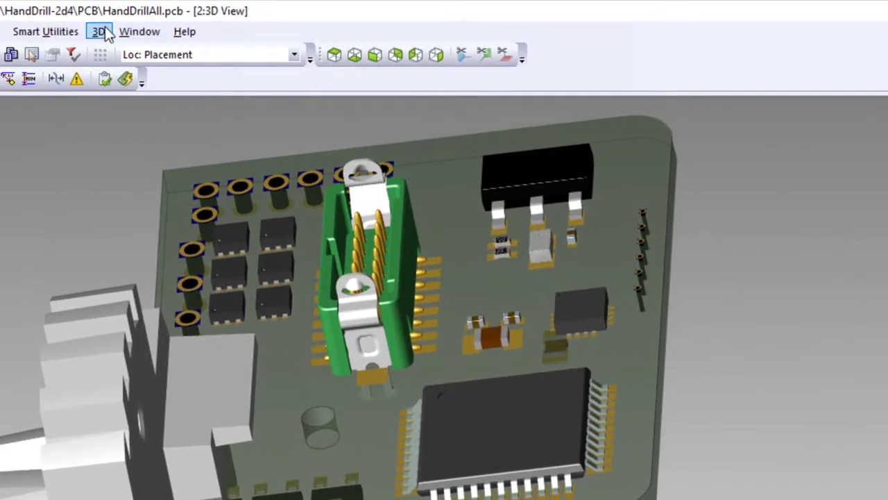
click(100, 32)
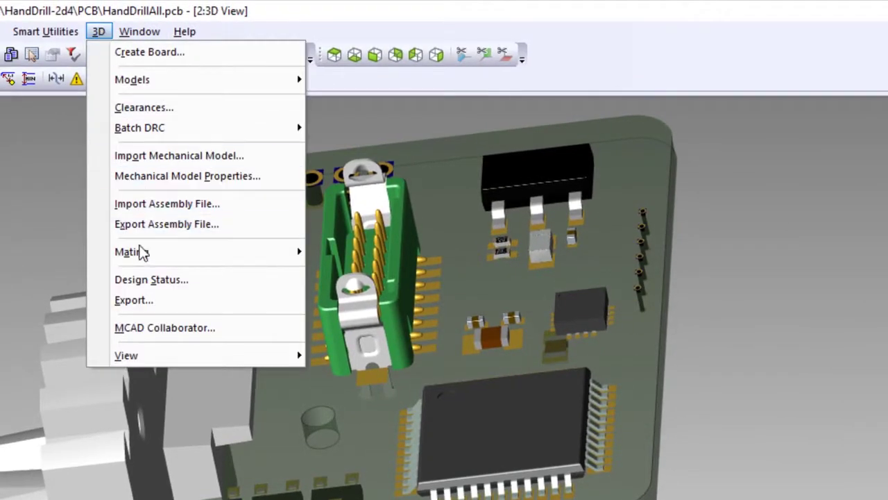
mouse_move(144, 253)
click(340, 253)
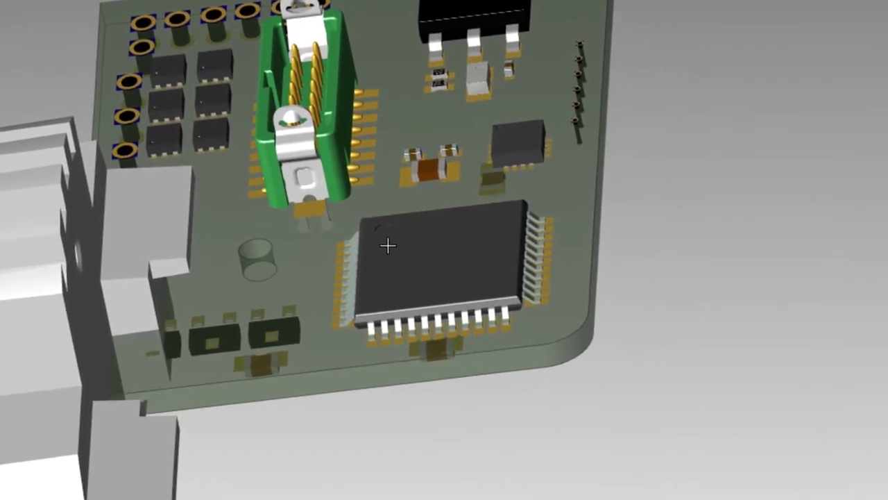
right_click(450, 413)
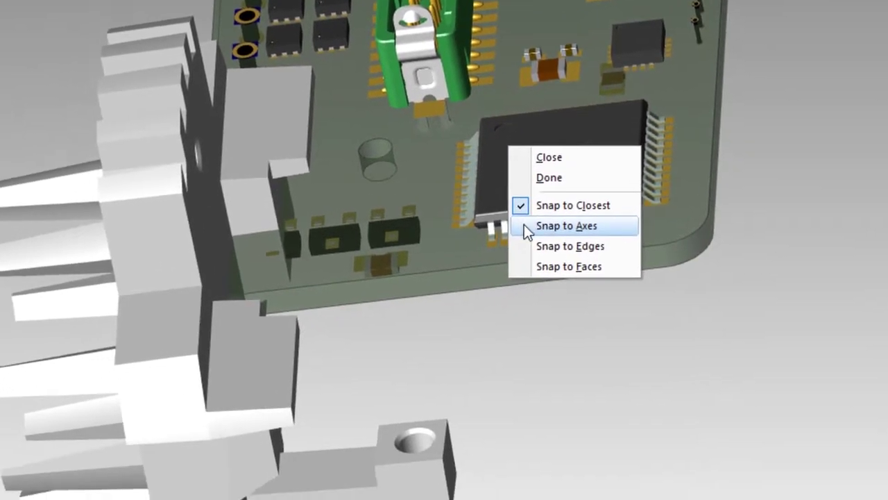
click(446, 324)
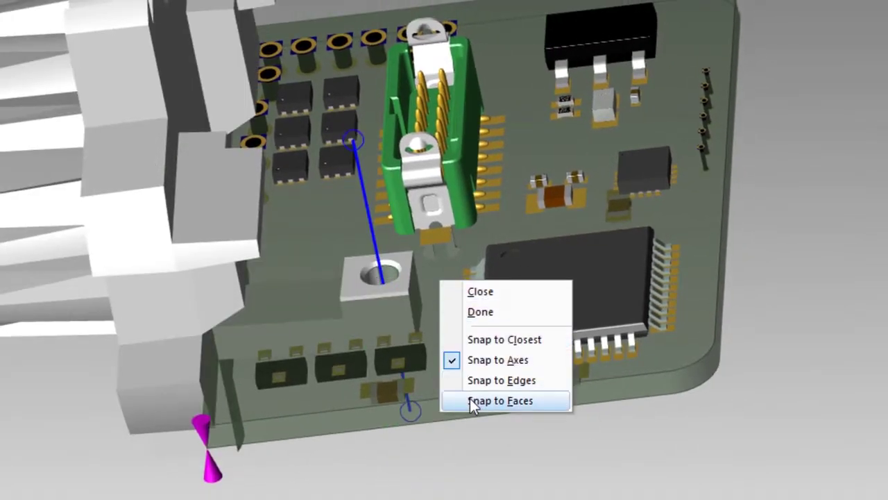
Mate the upper face of the mount's tab to the board's underside, using Snap to Faces
click(474, 402)
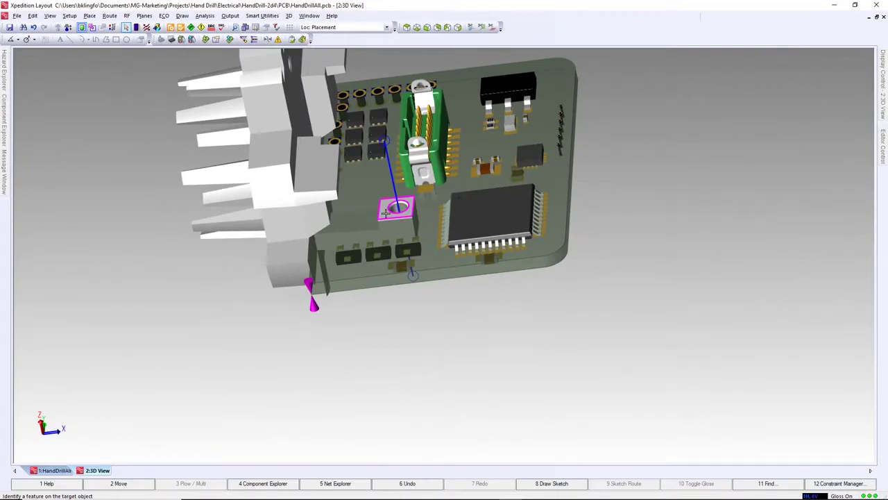
middle_drag(408, 277, 405, 209)
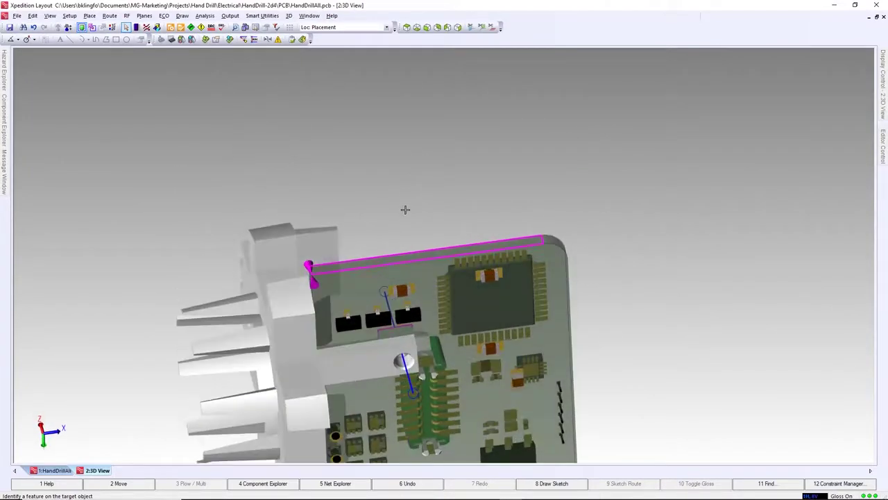
click(418, 274)
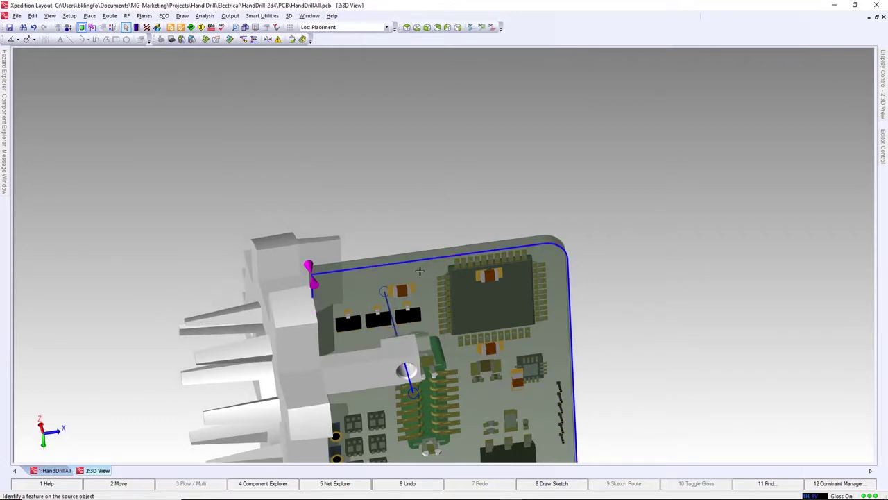
middle_drag(420, 271, 403, 342)
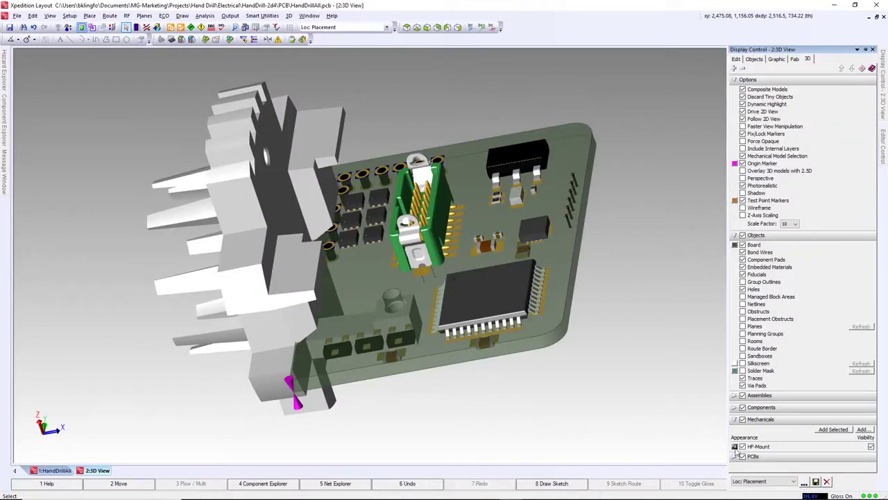
Try a yellow appearance on HF-Mount before restoring Photo Realistic, and switch the model's visibility off and back on
click(734, 446)
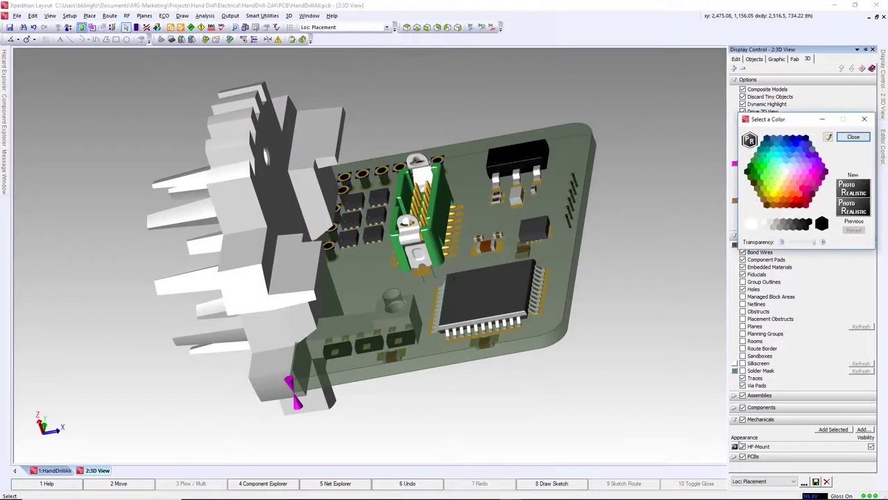
click(774, 195)
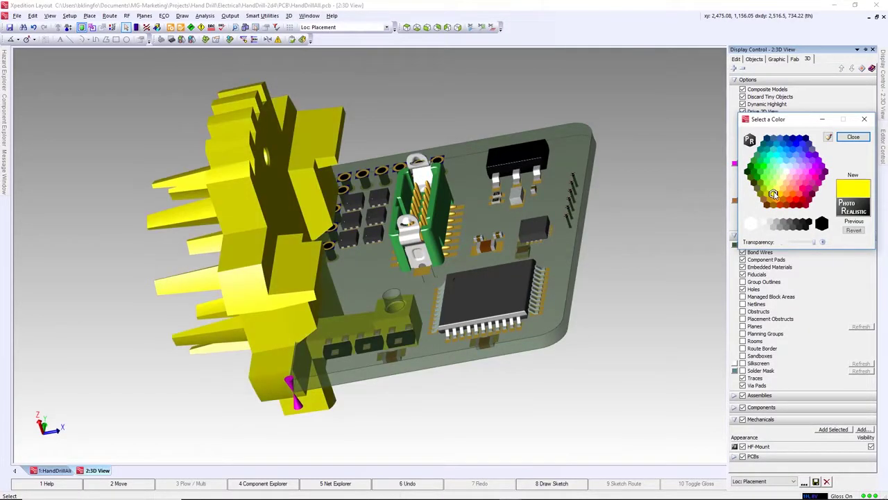
click(788, 228)
click(749, 141)
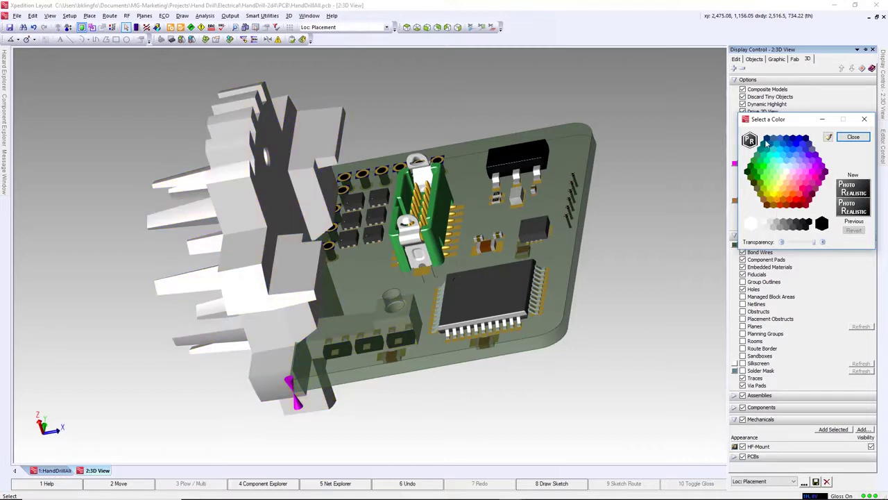
click(852, 137)
click(872, 447)
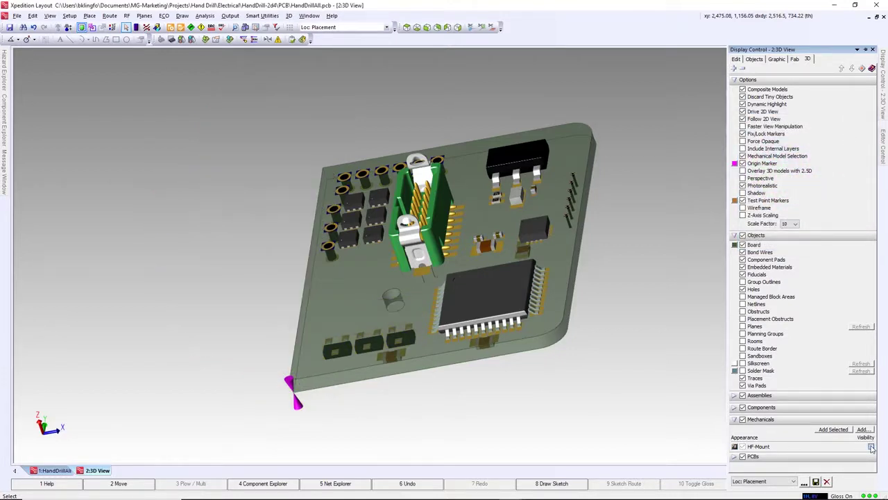
click(872, 447)
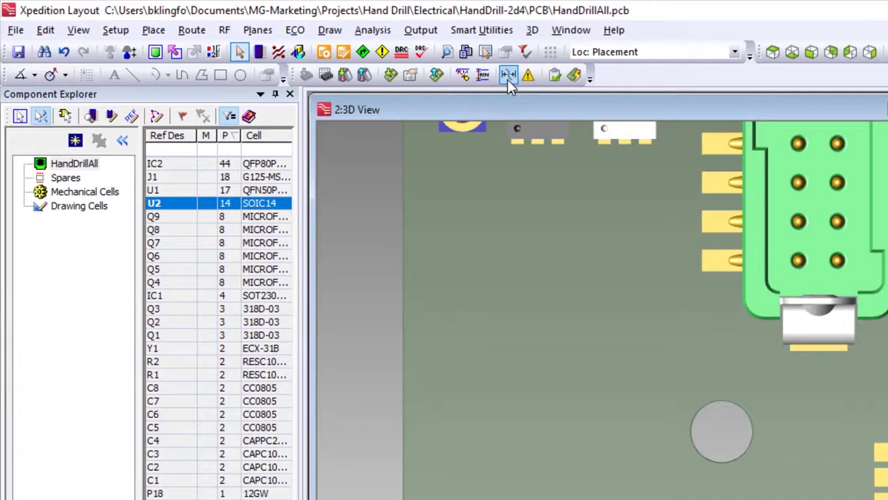
Add a 3D clearance rule from Mechanical to Component
click(507, 77)
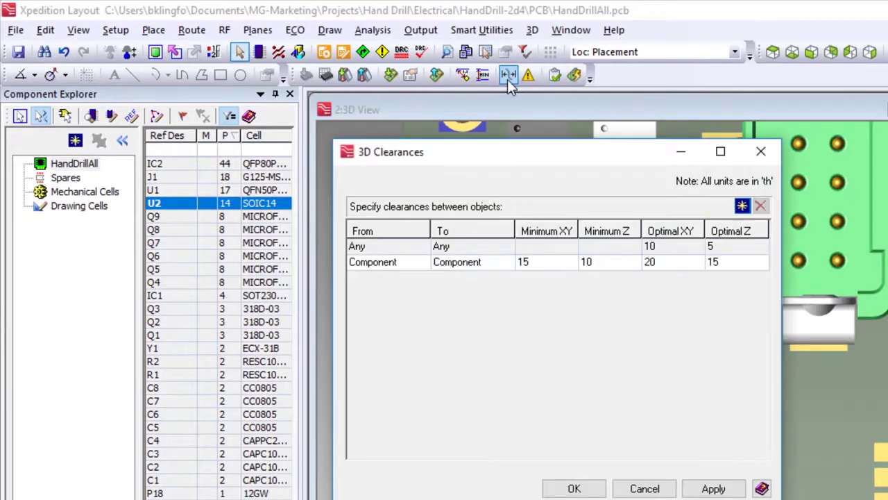
click(742, 206)
click(411, 281)
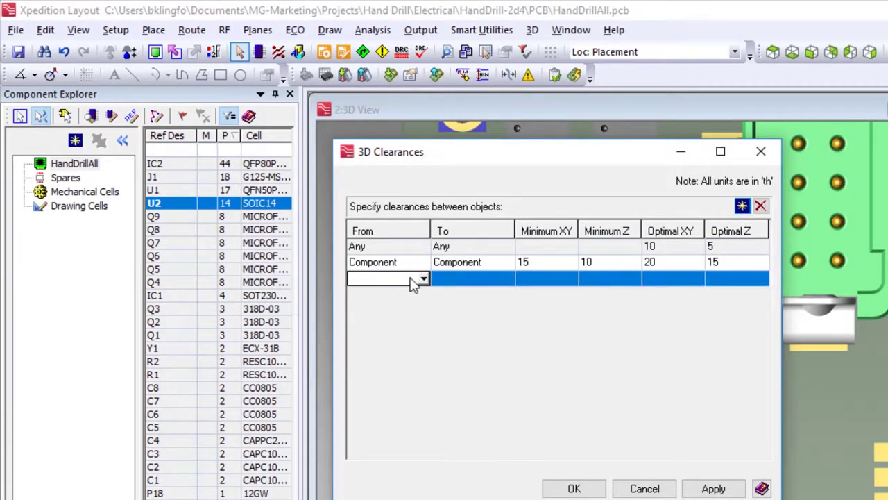
click(422, 279)
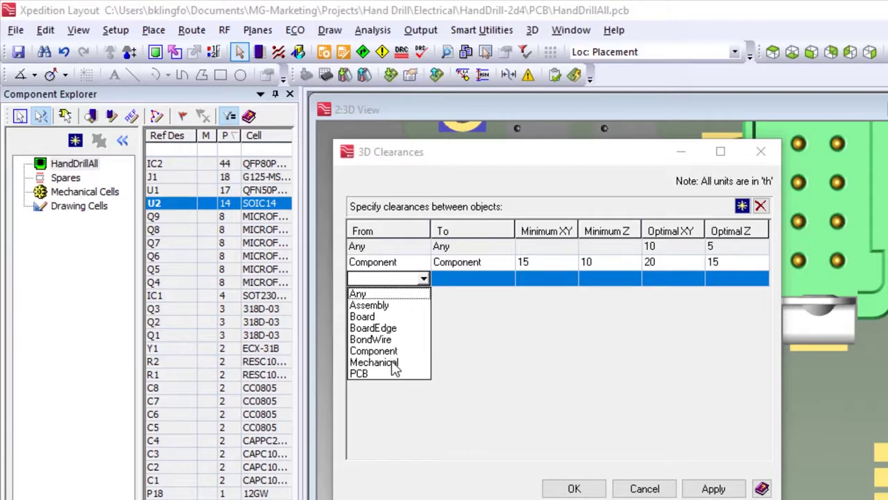
click(375, 362)
click(487, 285)
click(507, 279)
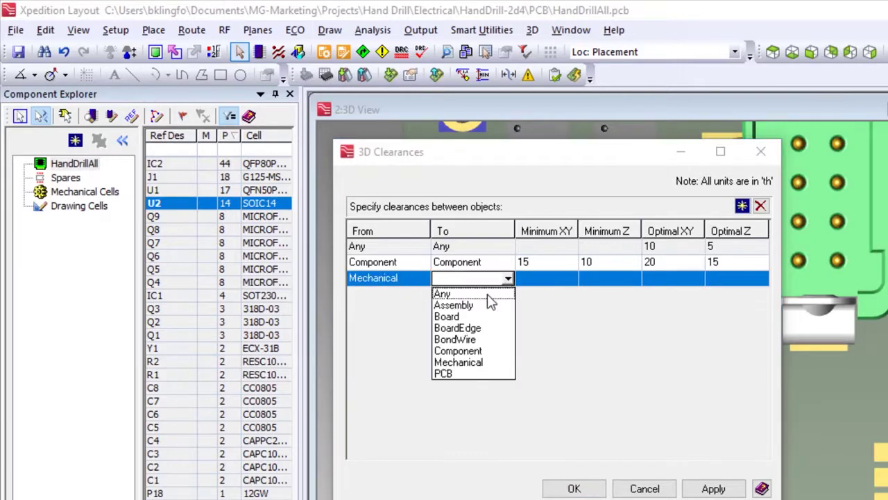
click(467, 351)
Set the Mechanical-to-Component clearances to minimum XY 15, minimum Z 10, optimal XY 20 and optimal Z 15 th, and accept them
click(550, 279)
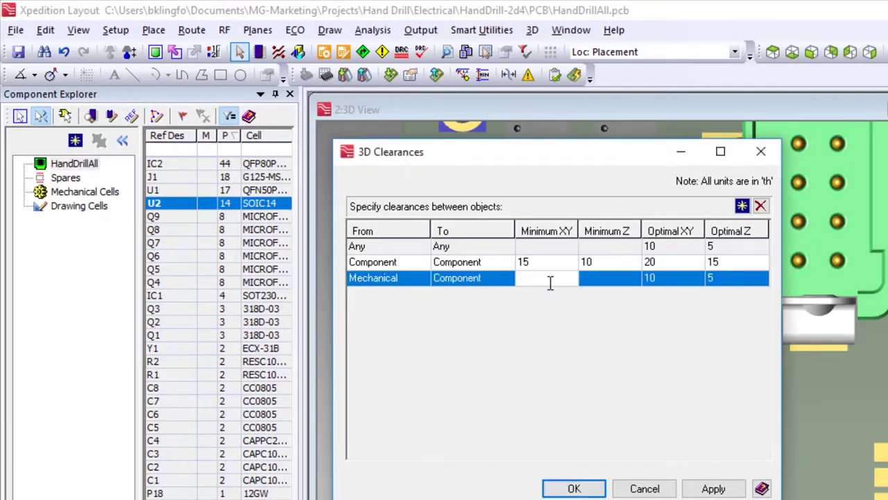
click(625, 281)
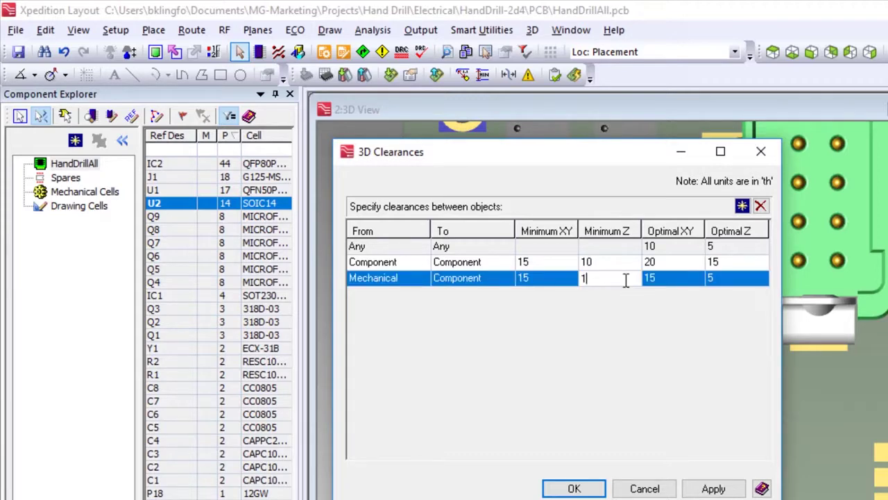
click(684, 277)
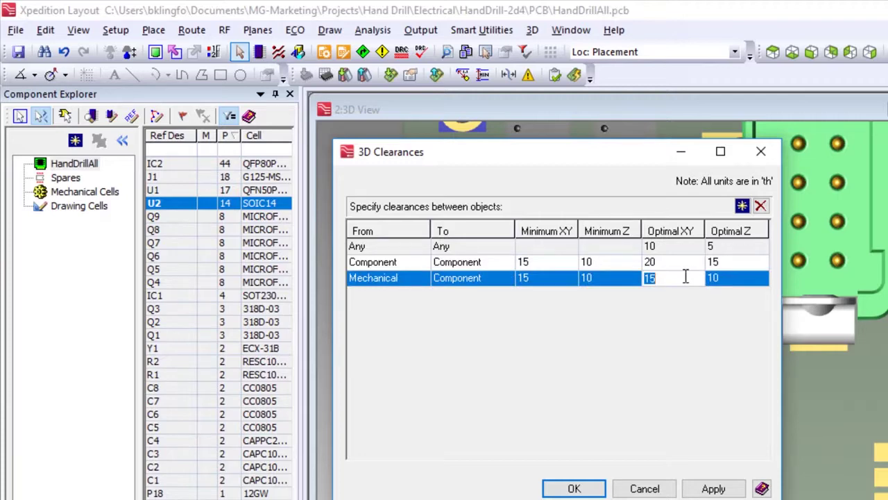
click(732, 281)
text(15)
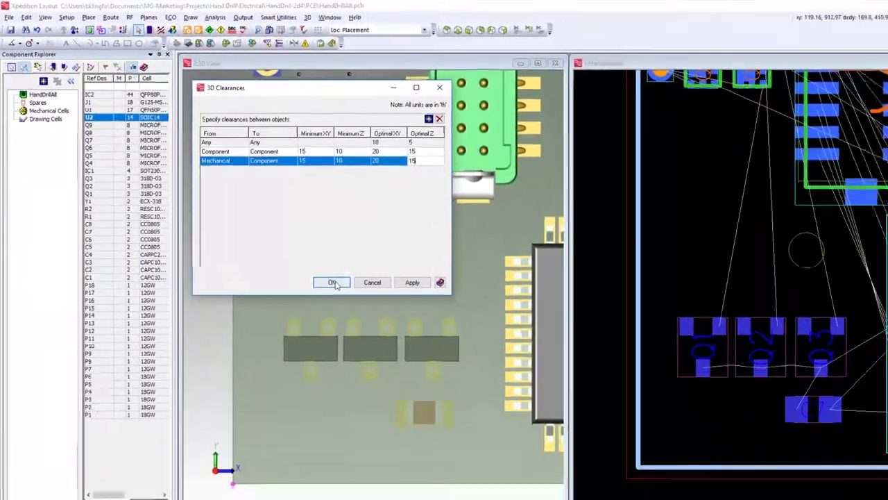
click(574, 489)
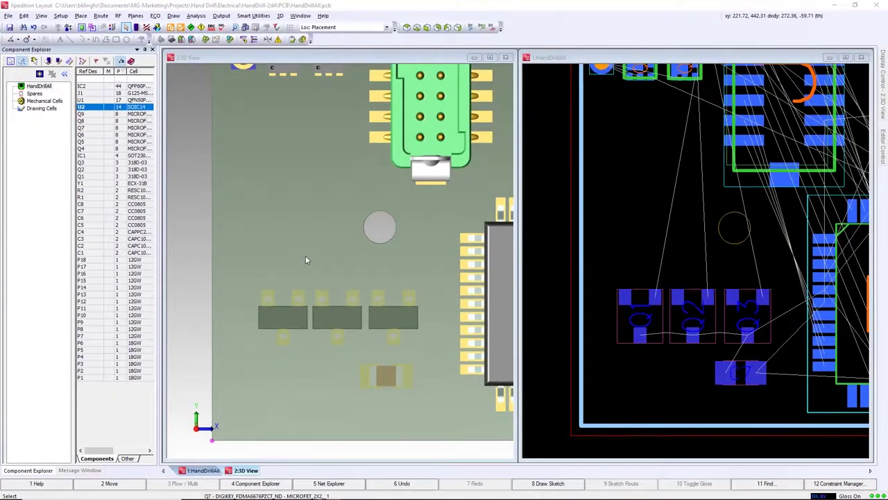
Place component U2 (SOIC14) at X 305, Y 255 th, over Q1, Q2 and Q3
drag(94, 110, 339, 336)
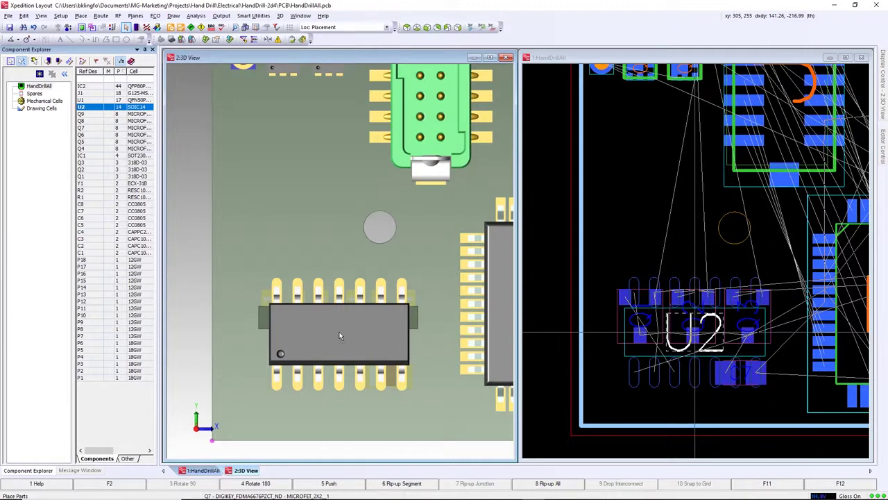
click(339, 331)
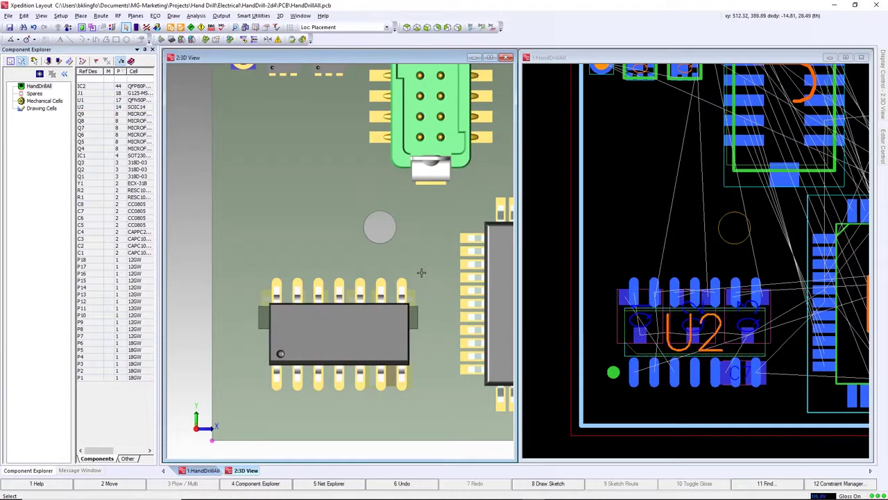
Show the HD-Mount mechanical model in the 3D view
click(833, 305)
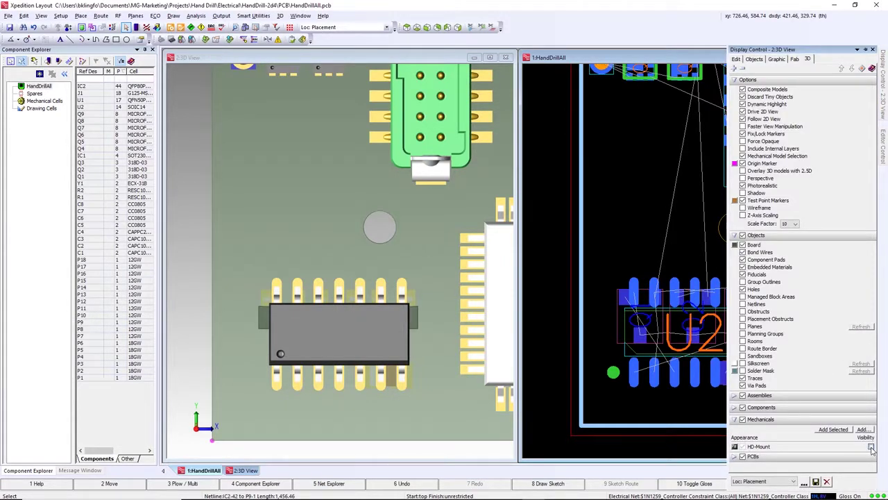
click(870, 447)
middle_drag(315, 388, 315, 285)
click(315, 277)
Move U2 to X 300, Y 255 th, checking its clearance against the mount
click(693, 384)
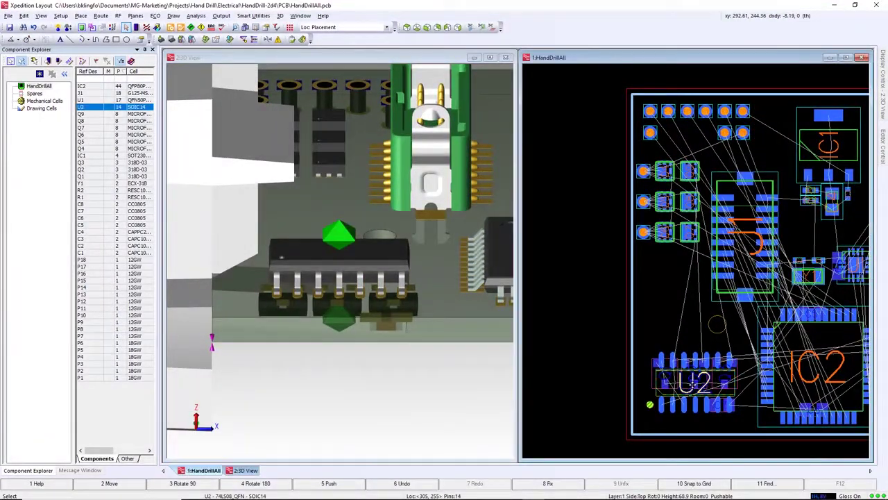
key(F2)
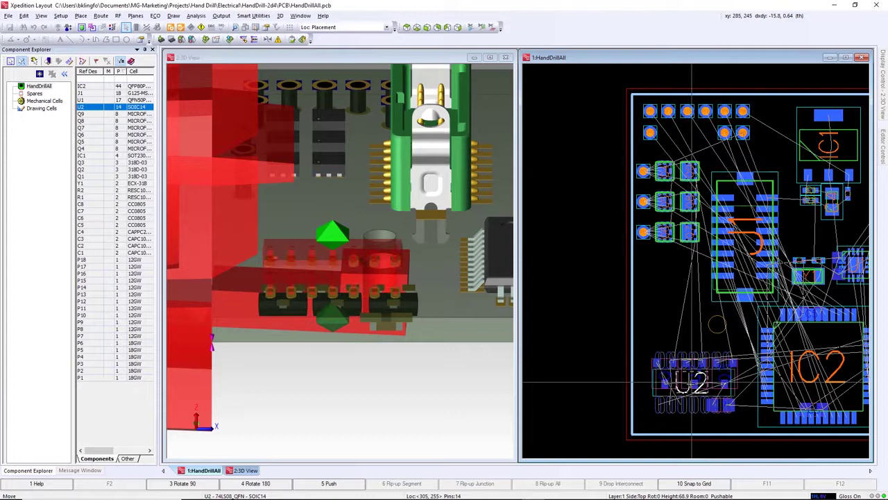
click(692, 381)
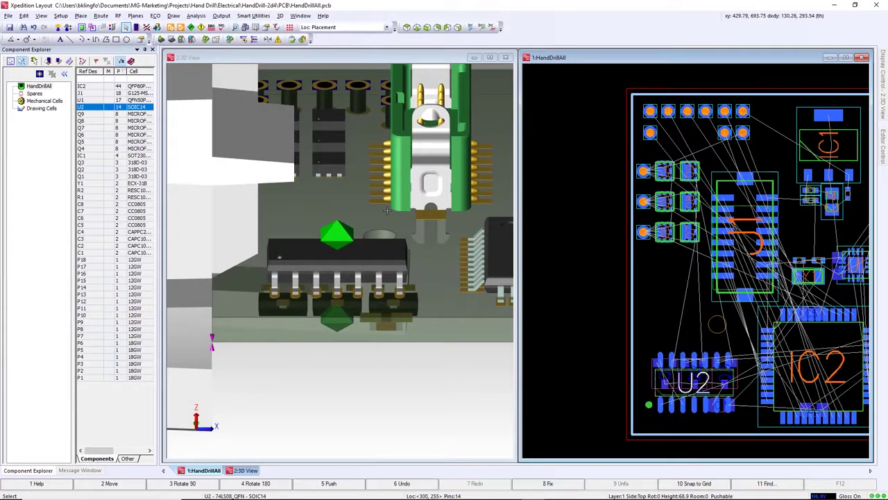
Move Q4 through Q9 and the three adjacent 12GW holes down the board, clear of the mount
click(407, 27)
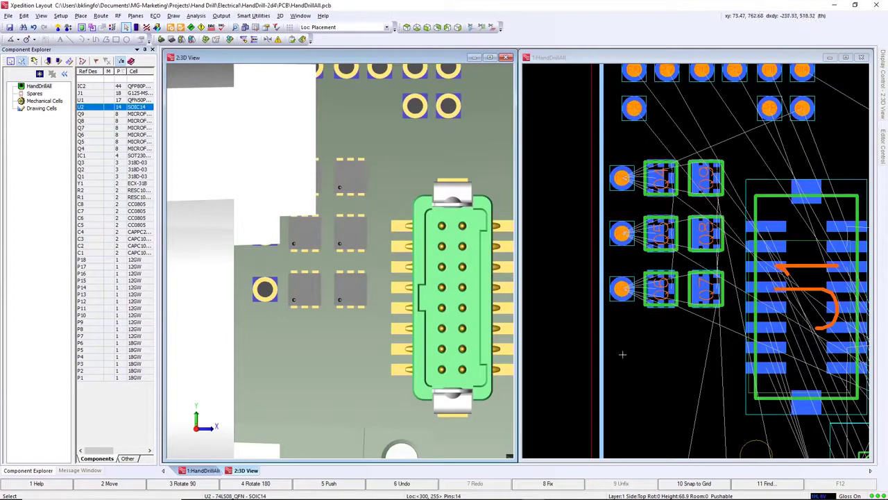
drag(623, 354, 717, 175)
drag(660, 274, 661, 359)
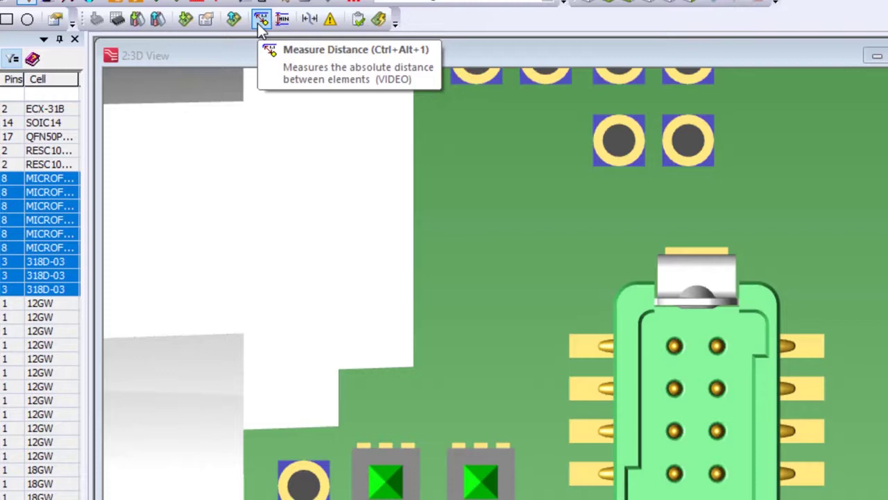
Measure the distance between the facing side faces of Q4 and Q9 in the 3D view
click(260, 20)
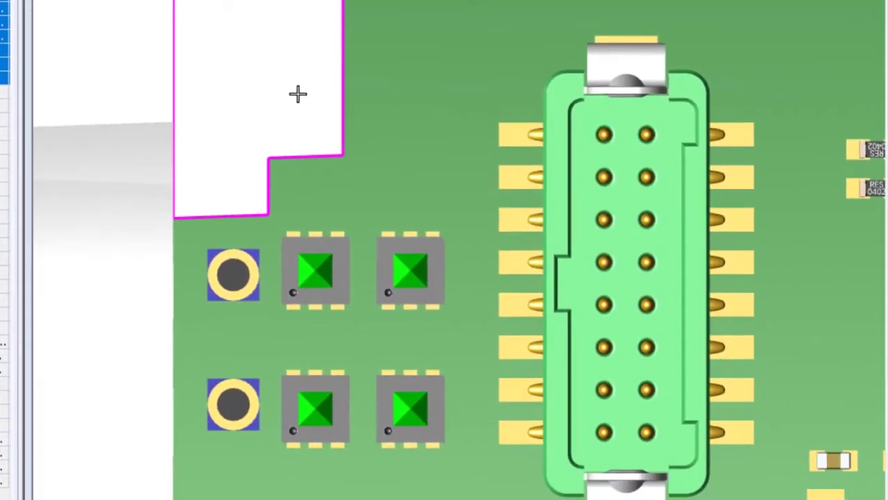
scroll(362, 280, up, 3)
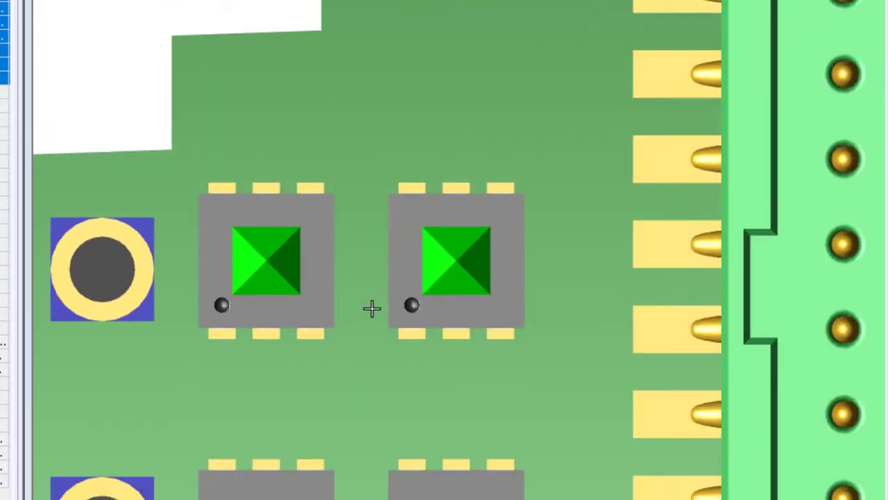
middle_drag(391, 352, 376, 353)
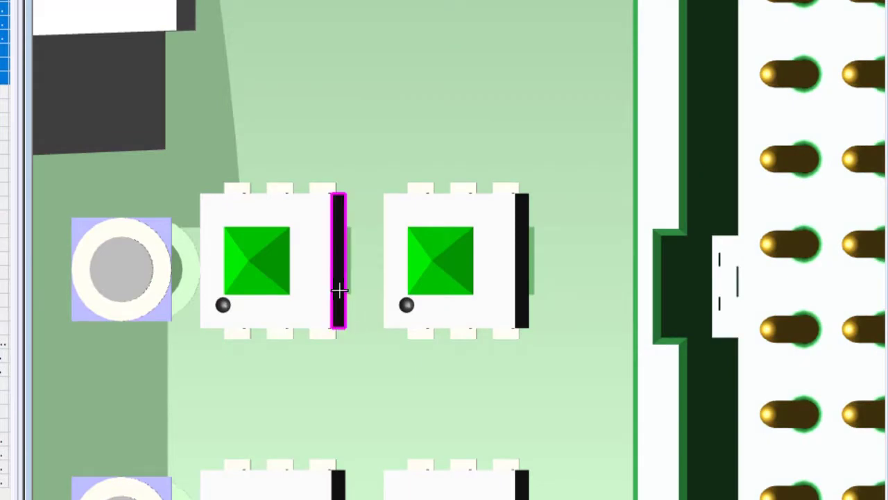
click(338, 287)
middle_drag(339, 288, 360, 290)
click(404, 287)
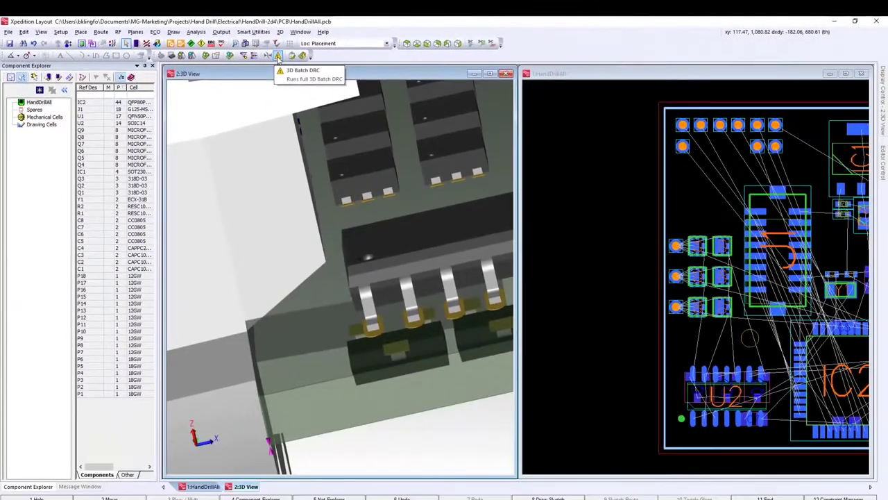
Run the full 3D batch DRC and locate the first proximity error on the board's bottom side
click(553, 104)
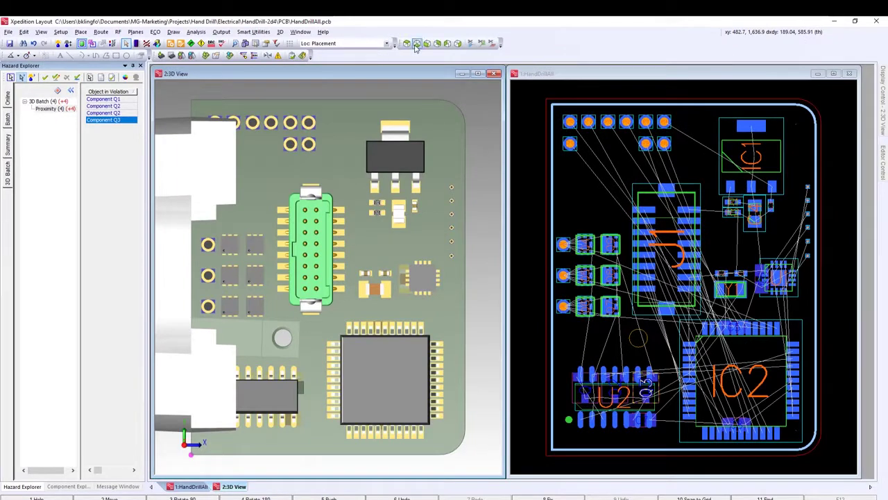
click(416, 43)
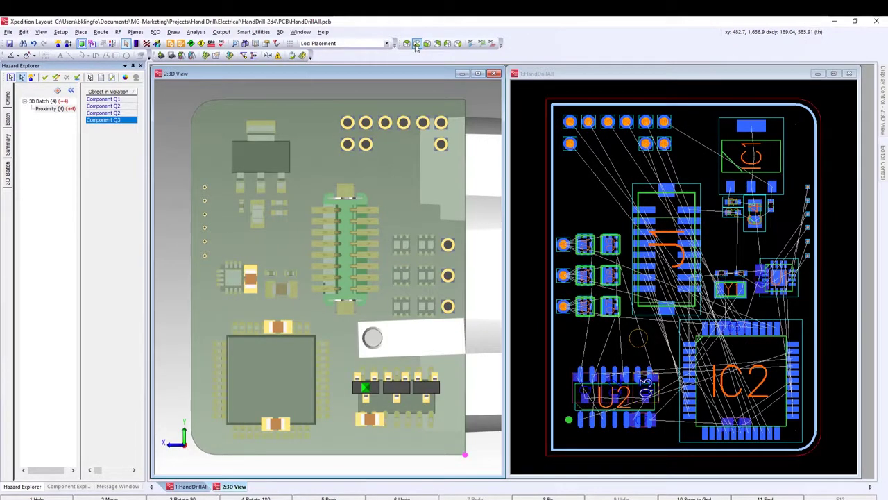
drag(98, 470, 109, 470)
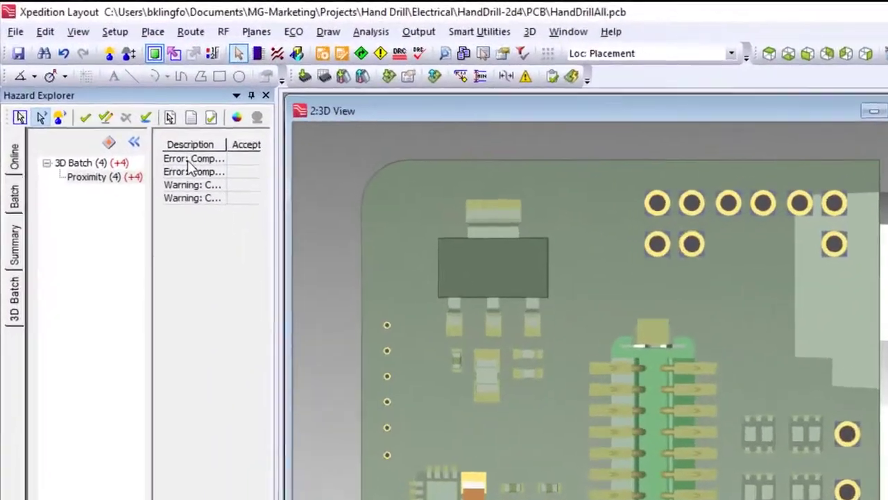
click(188, 161)
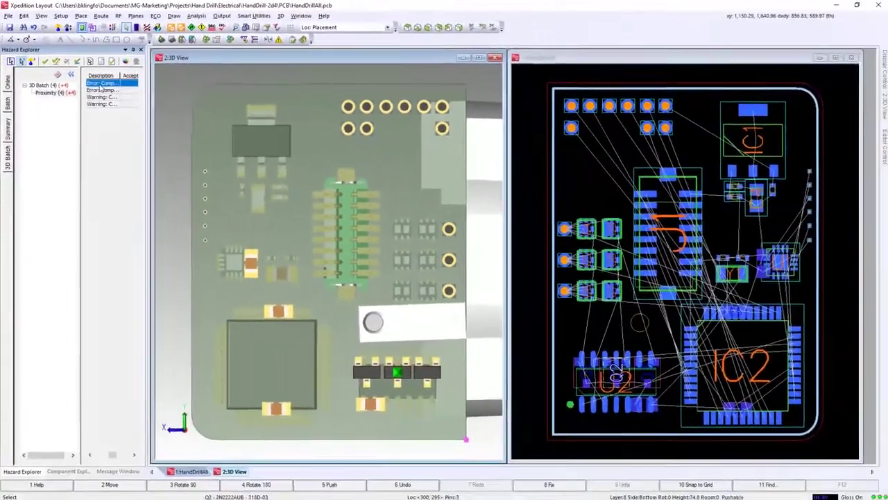
Spread Q1 and Q3 outward from Q2 on the board's bottom side and rerun the 3D batch DRC
scroll(400, 382, up, 3)
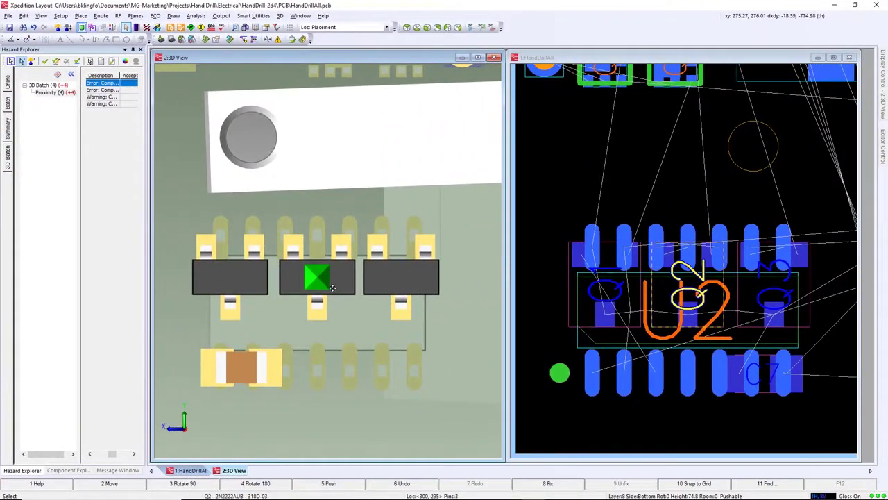
mouse_move(389, 280)
mouse_down()
mouse_move(410, 279)
mouse_move(235, 281)
mouse_up()
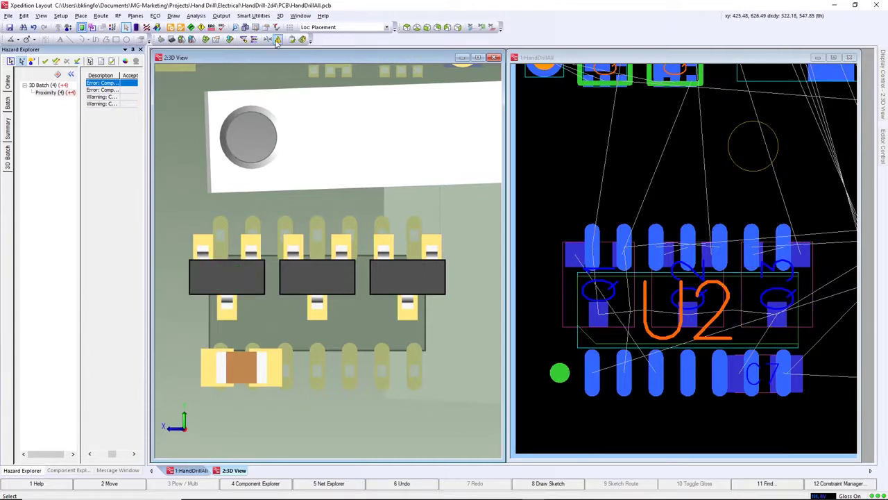
click(278, 40)
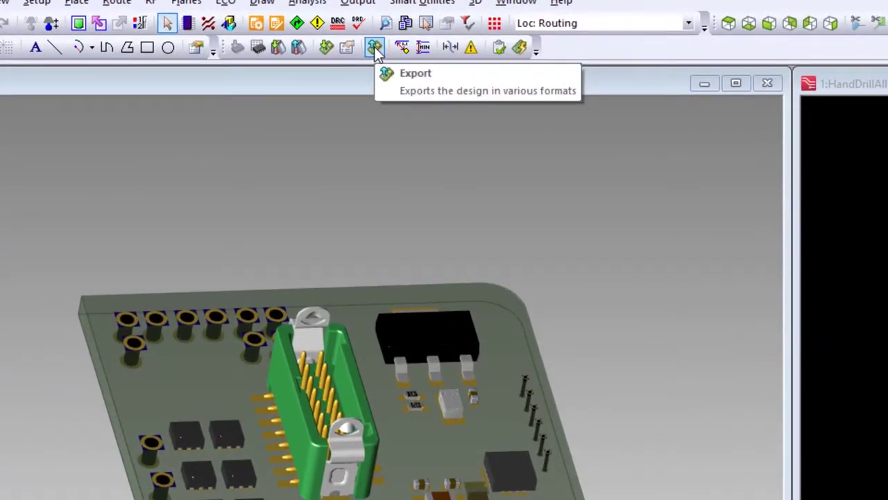
Set up a STEP export of HandDrillAll with 'Include with board export' items only, component pads, top and bottom metal, and via holes
click(374, 48)
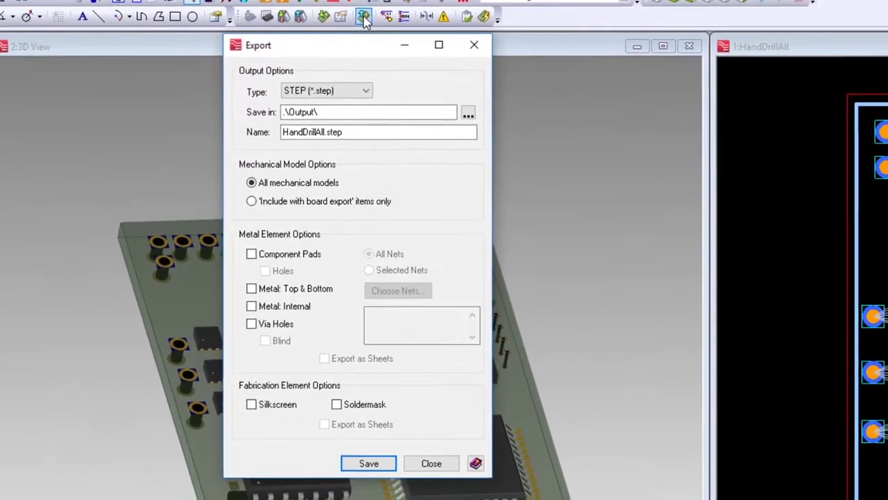
click(326, 91)
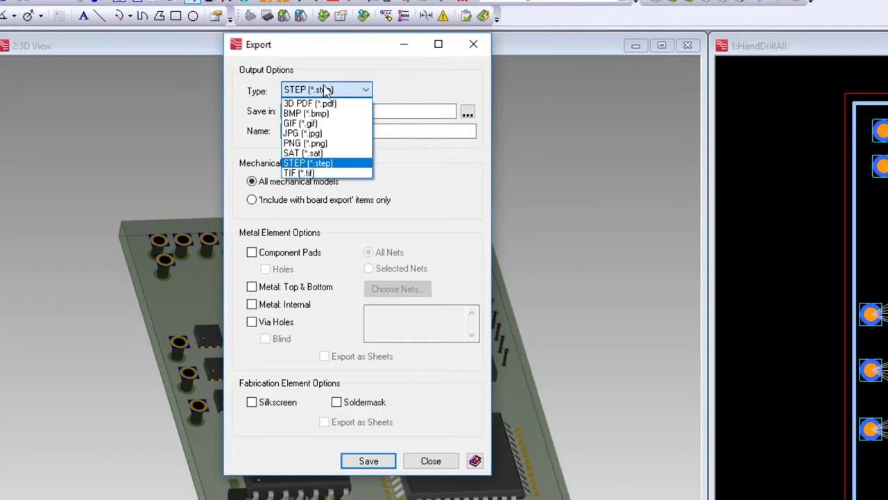
click(322, 164)
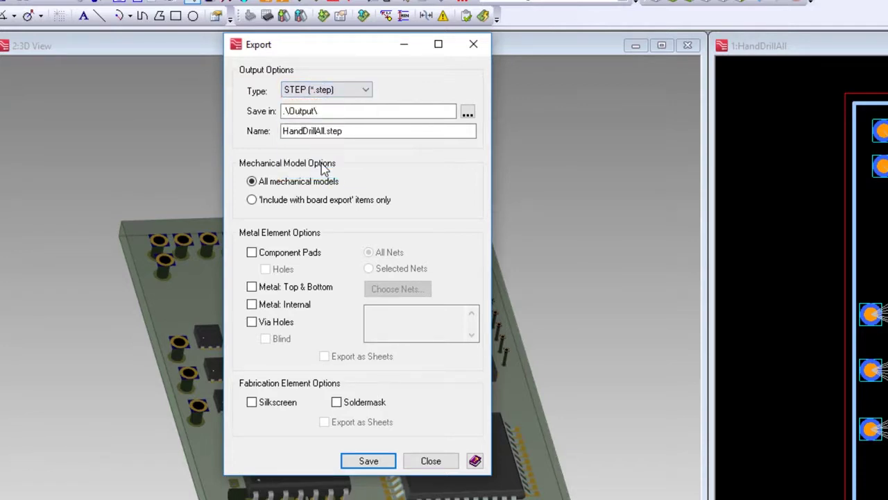
click(342, 128)
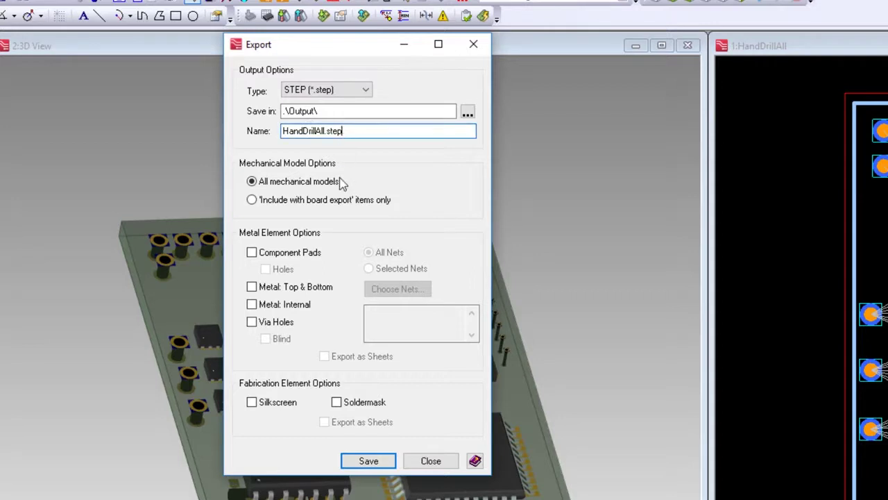
click(288, 204)
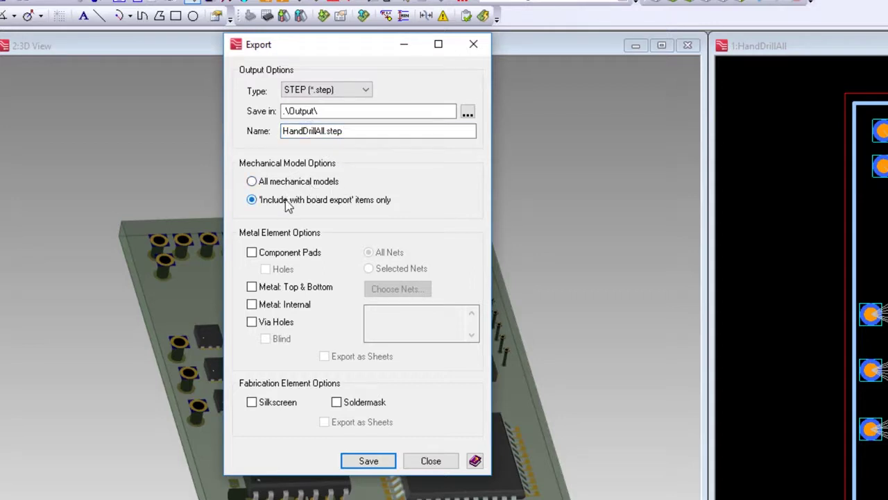
click(252, 252)
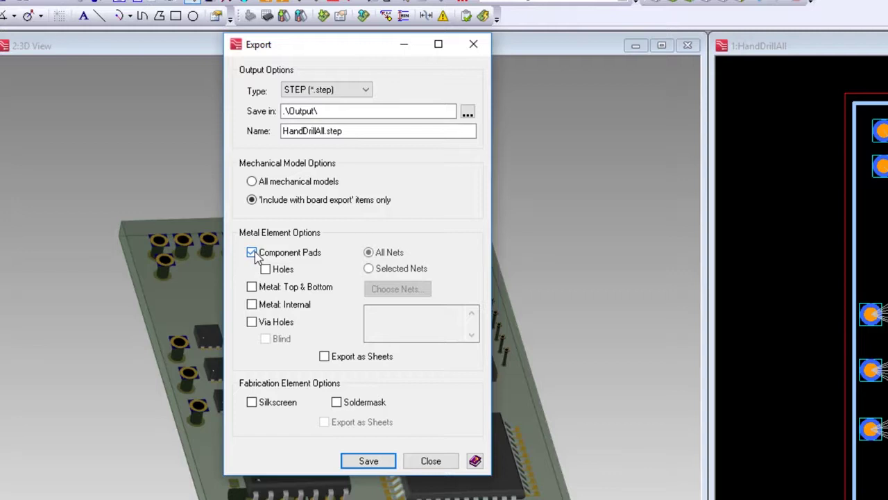
click(251, 287)
click(252, 322)
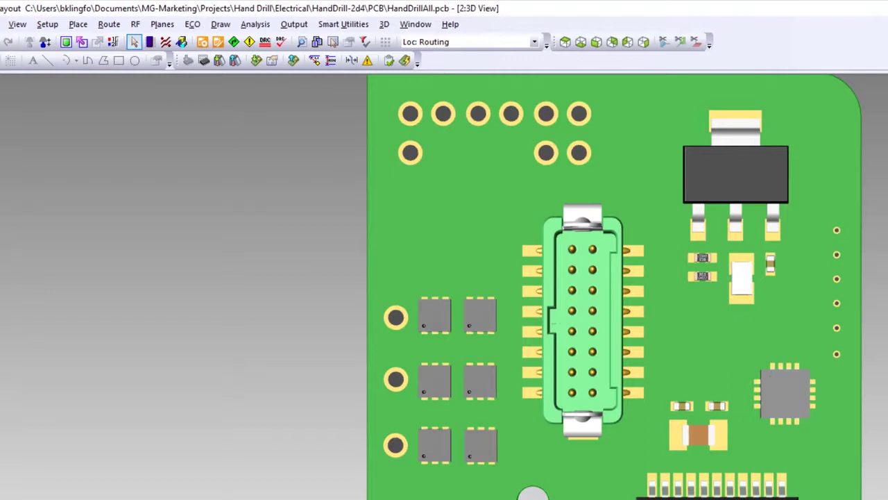
Export the board as a 3D PDF named HandDrillAll.pdf in the .\Output\ folder and close the export dialog
click(295, 61)
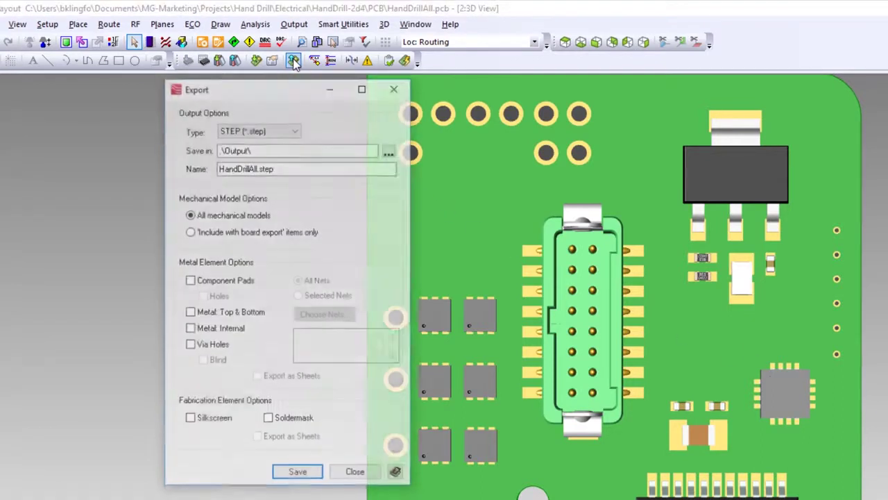
click(280, 131)
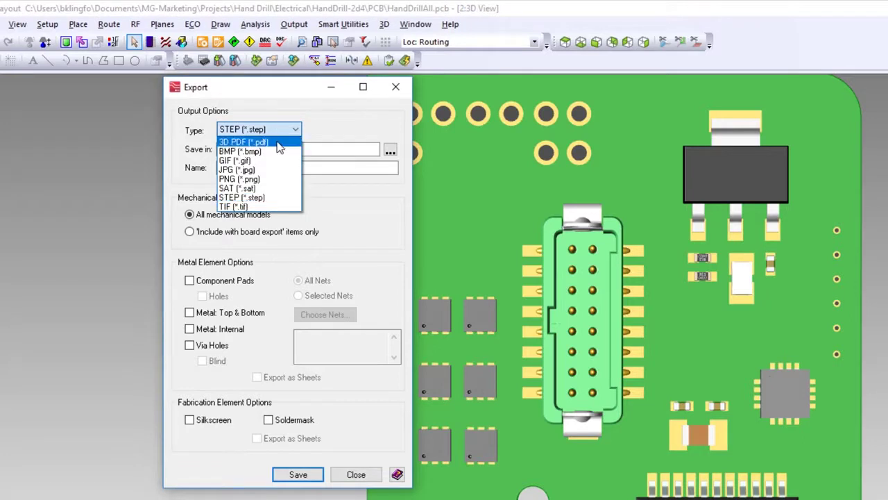
click(276, 143)
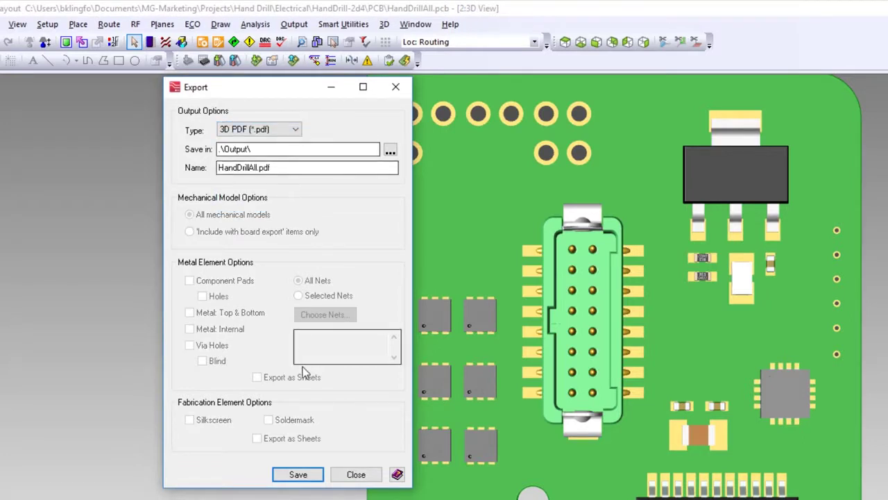
click(298, 475)
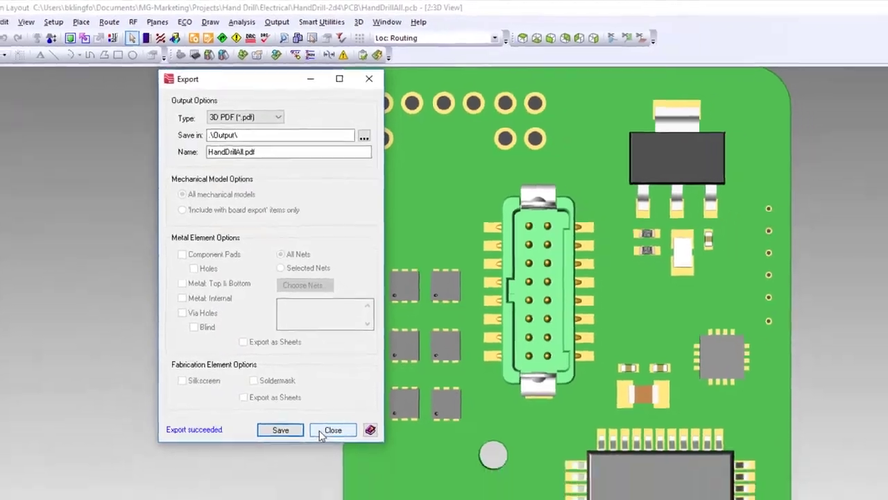
click(323, 430)
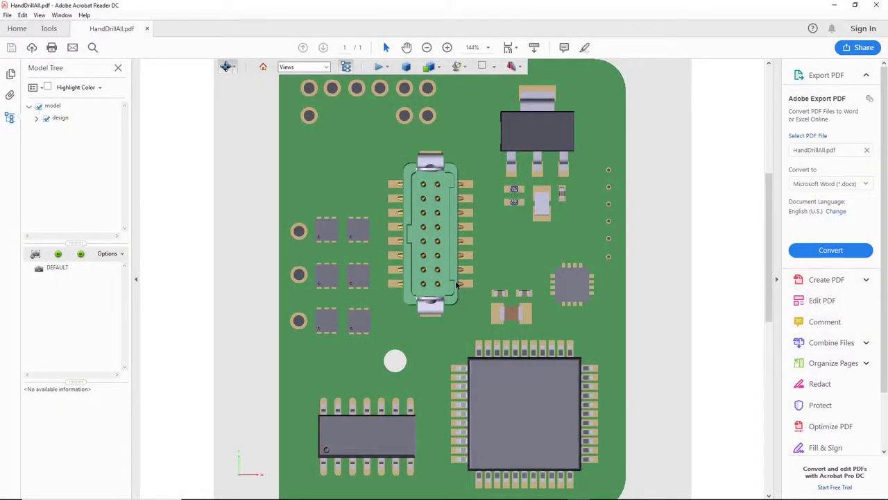
Inspect HandDrillAll.pdf in Adobe Acrobat Reader and highlight components u1 and u2 through the model tree
scroll(456, 284, down, 1)
drag(426, 449, 555, 327)
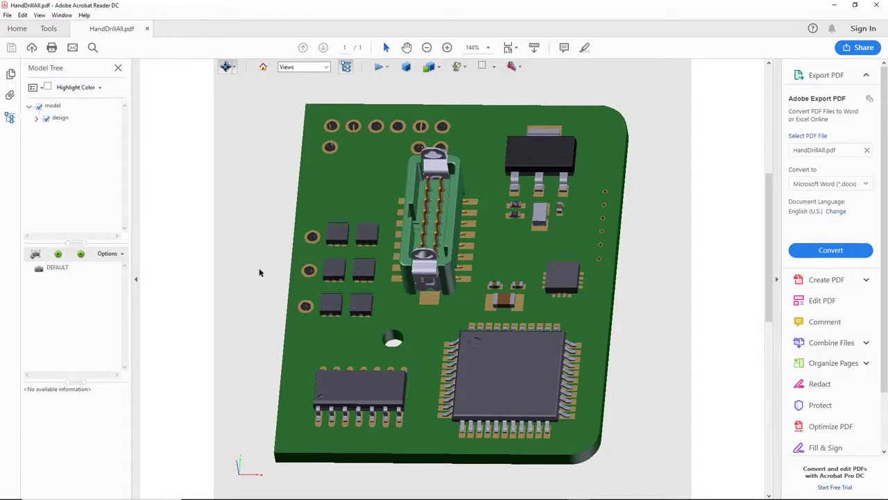
click(37, 118)
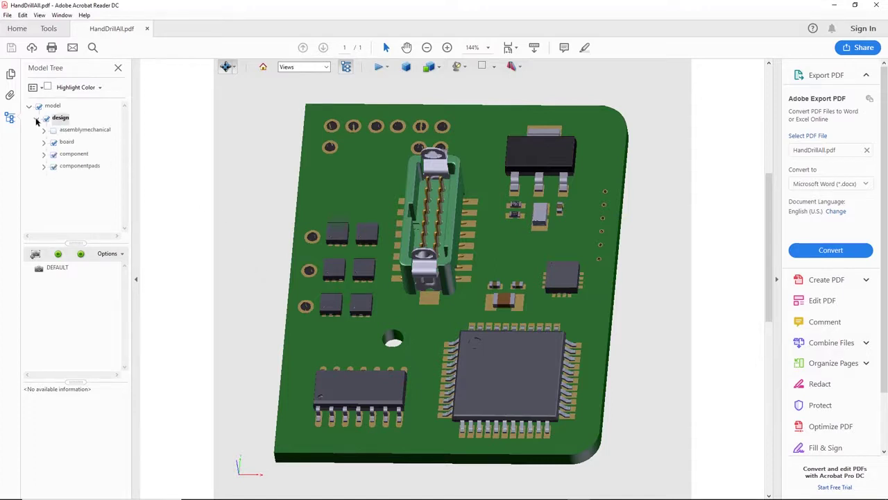
click(44, 154)
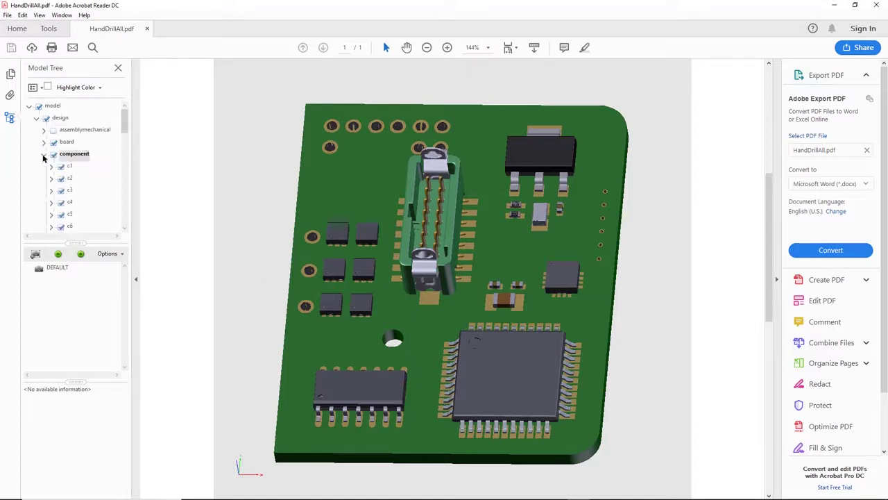
scroll(104, 211, down, 8)
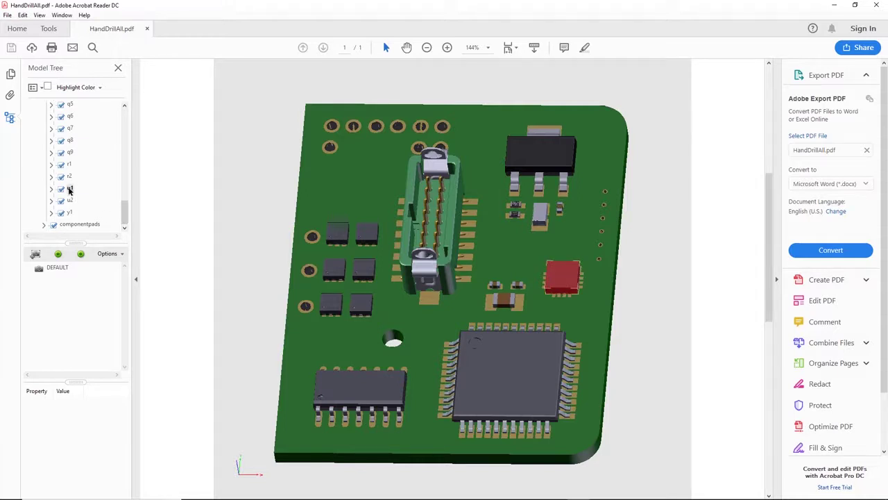
click(69, 201)
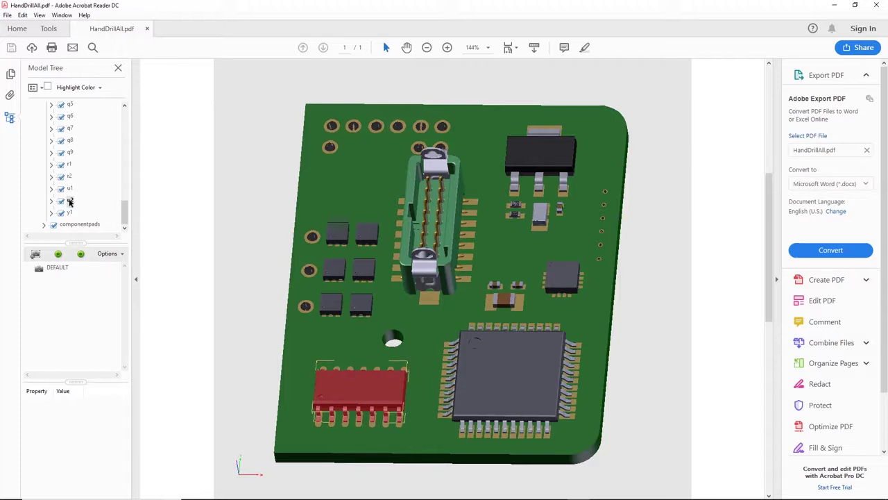
Hide and show the board in the PDF's model tree, and turn on the assemblymechanical group containing hd-mount
drag(125, 212, 127, 114)
click(43, 142)
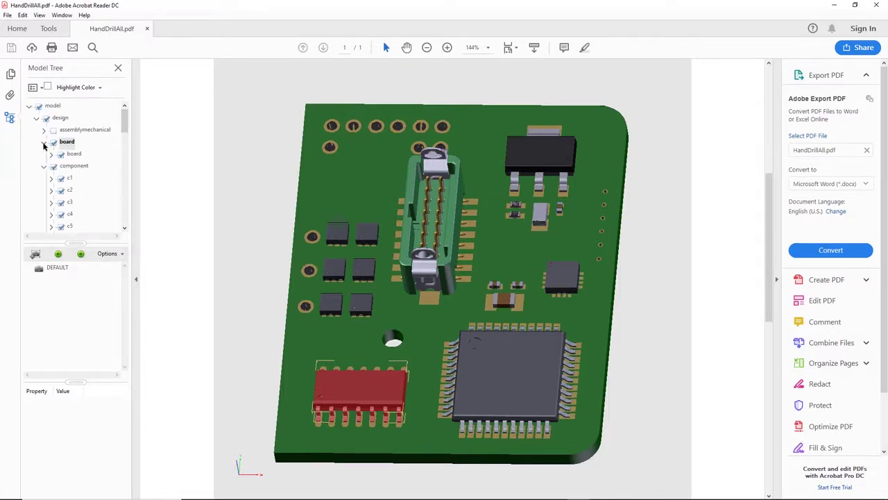
click(53, 142)
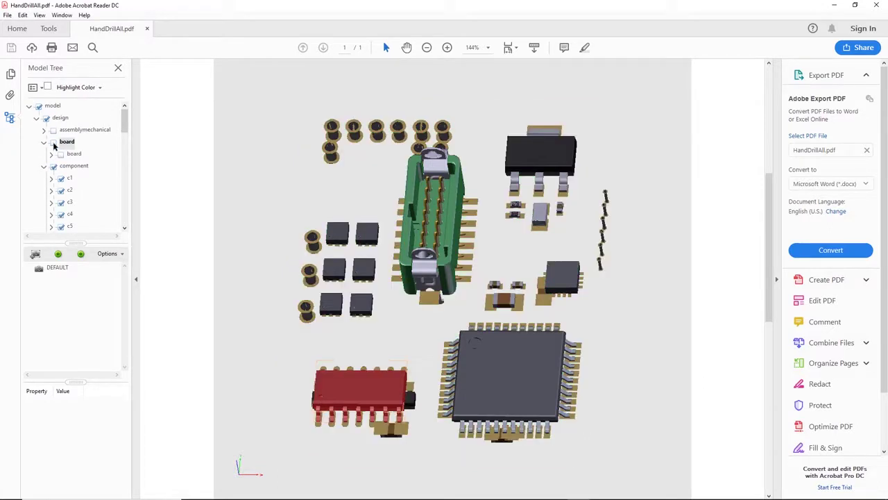
click(54, 142)
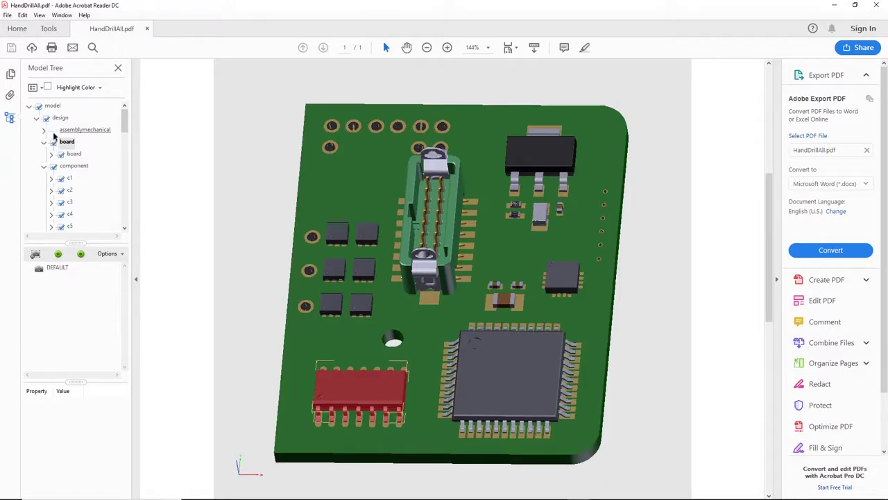
click(44, 131)
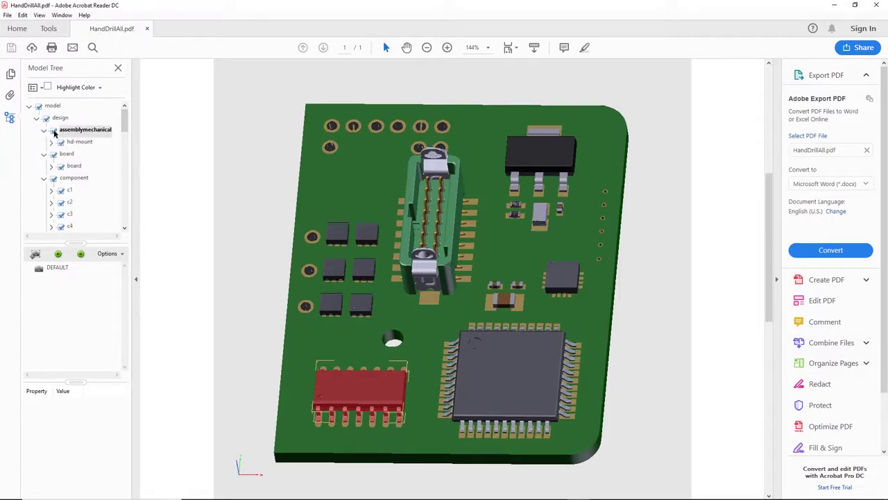
click(54, 131)
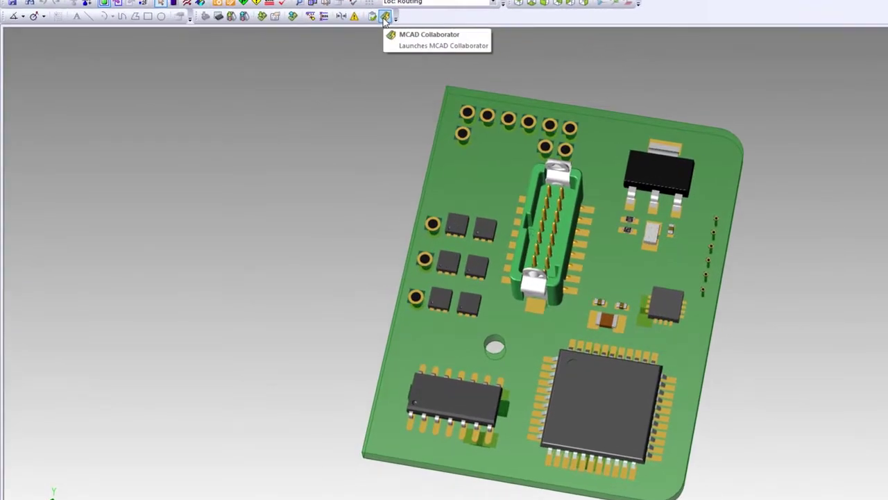
Launch MCAD Collaborator from Xpedition Layout and review the baseline data, communication options and the properties of Q3
click(385, 16)
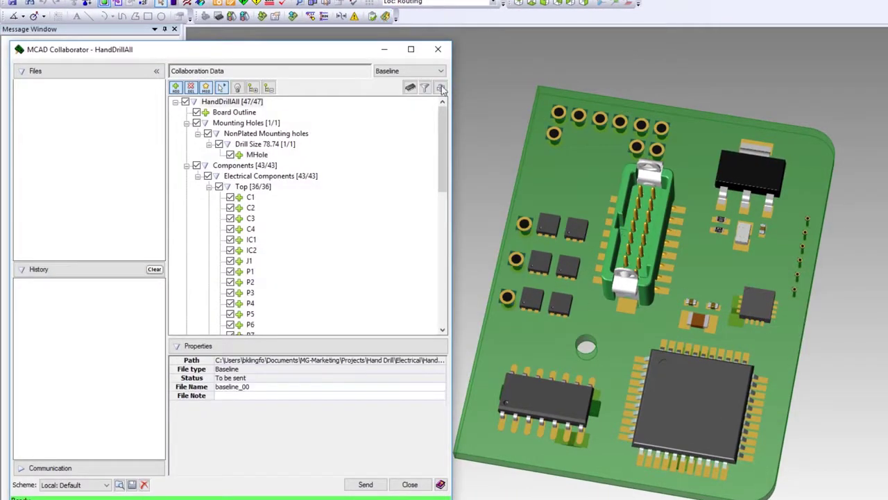
drag(444, 119, 433, 260)
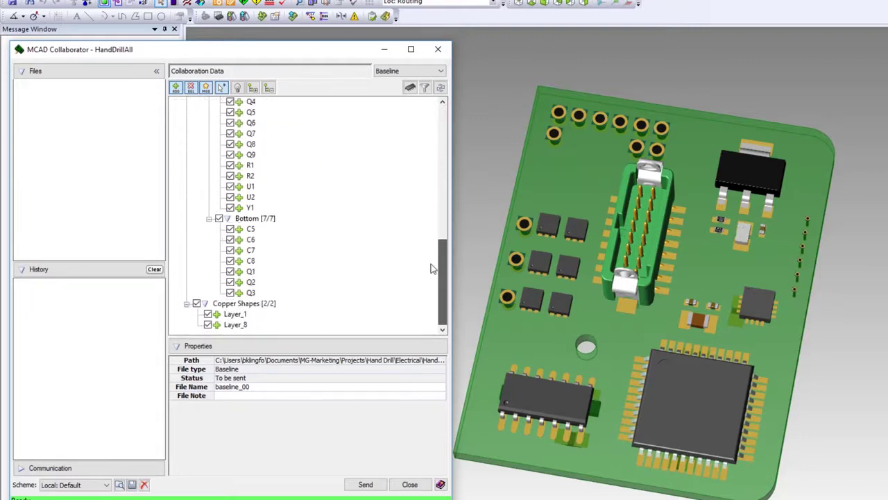
click(83, 468)
click(251, 293)
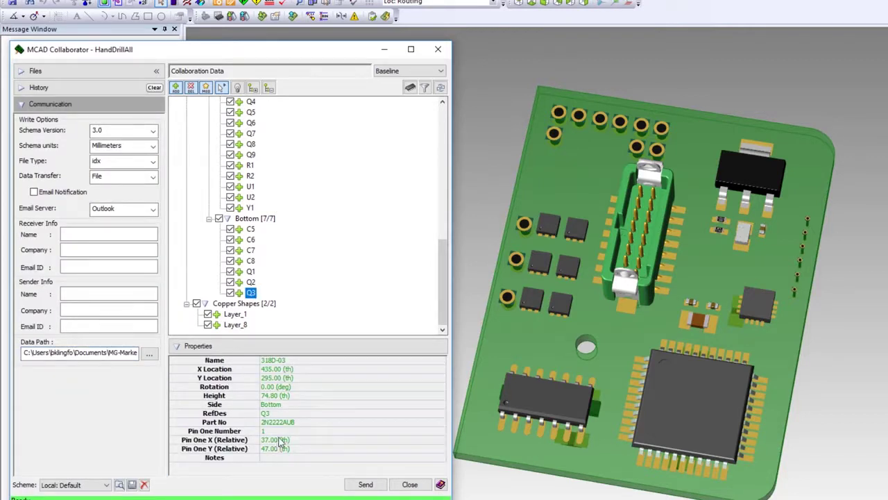
Review the component, board and collaboration object filter options for the exchange data and accept the existing settings
click(425, 88)
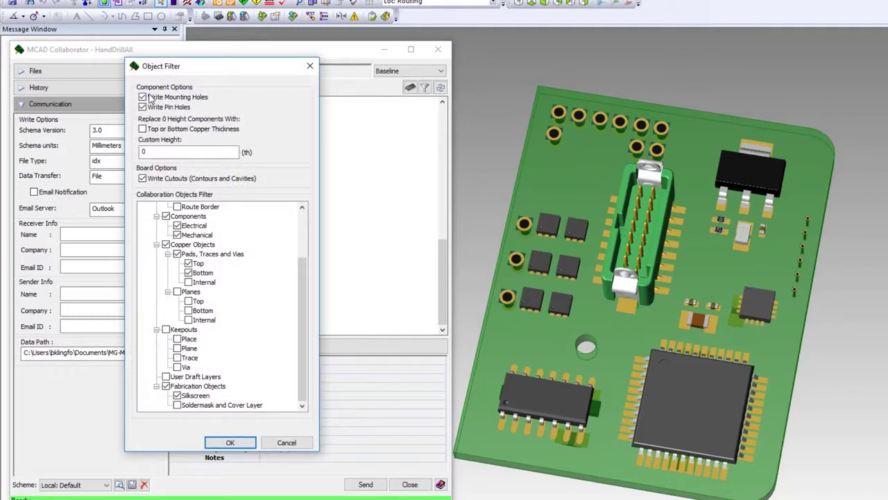
click(304, 221)
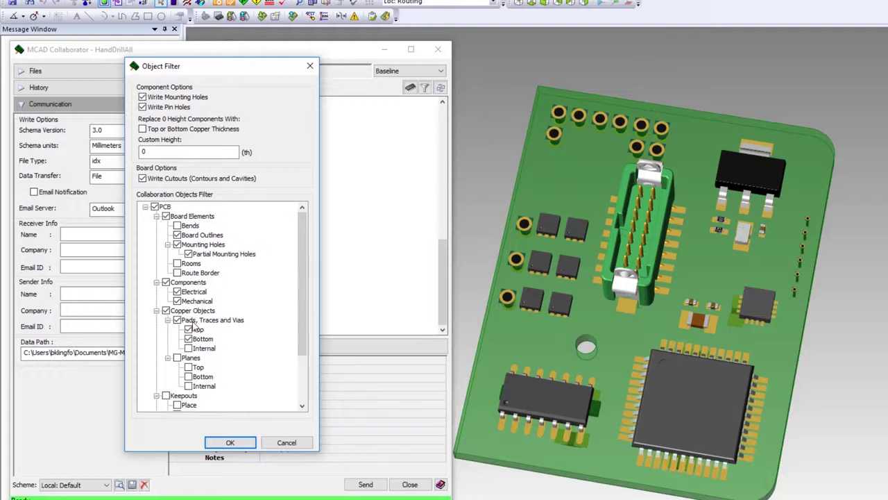
scroll(195, 326, down, 2)
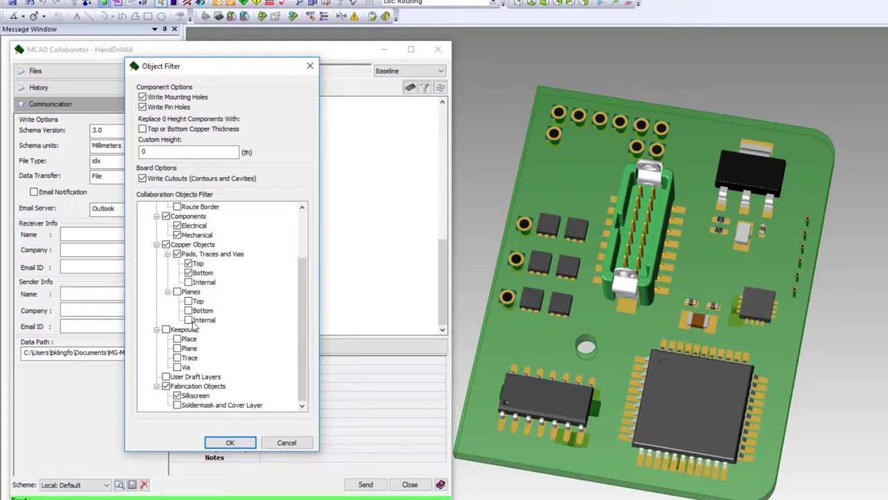
click(222, 441)
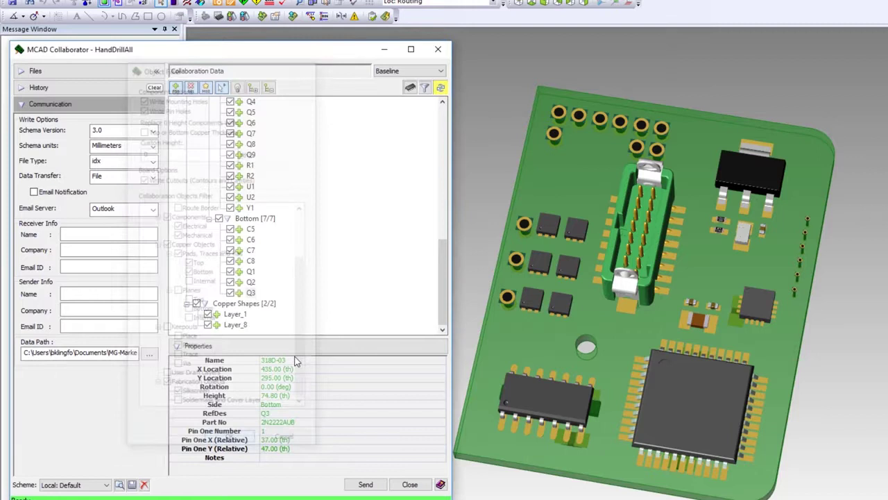
Export the board's component models for NX and acknowledge the completed export
click(410, 89)
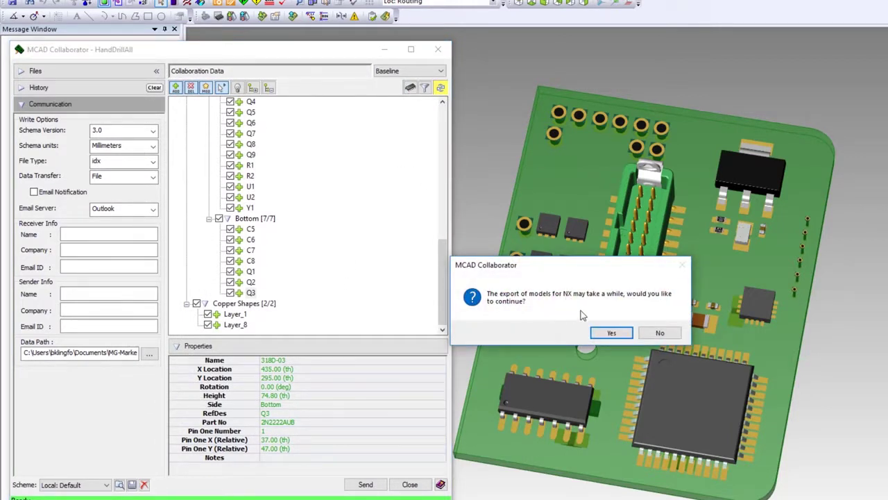
click(612, 333)
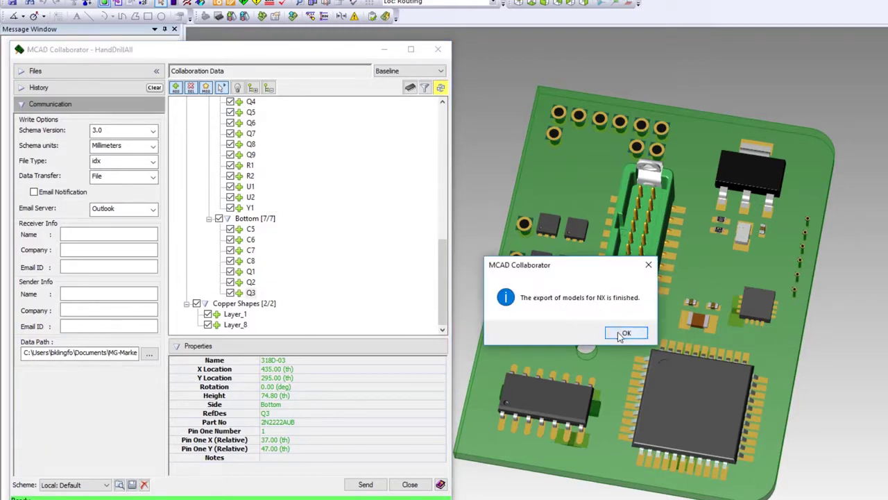
click(618, 331)
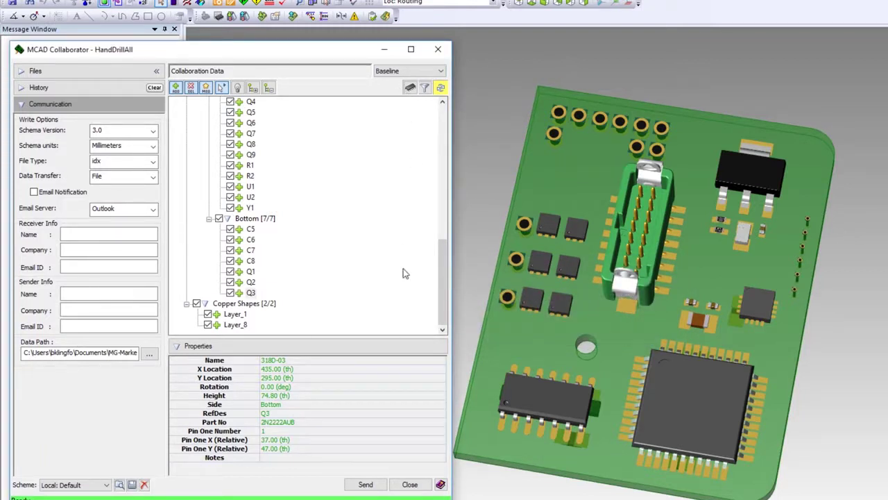
Send the HandDrillAll baseline to the mechanical side, check the collaboration history, and close MCAD Collaborator
click(366, 485)
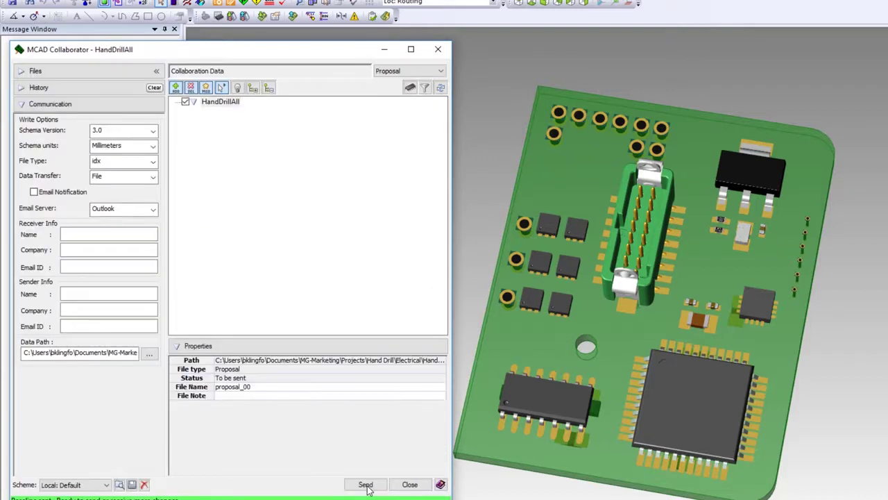
click(109, 88)
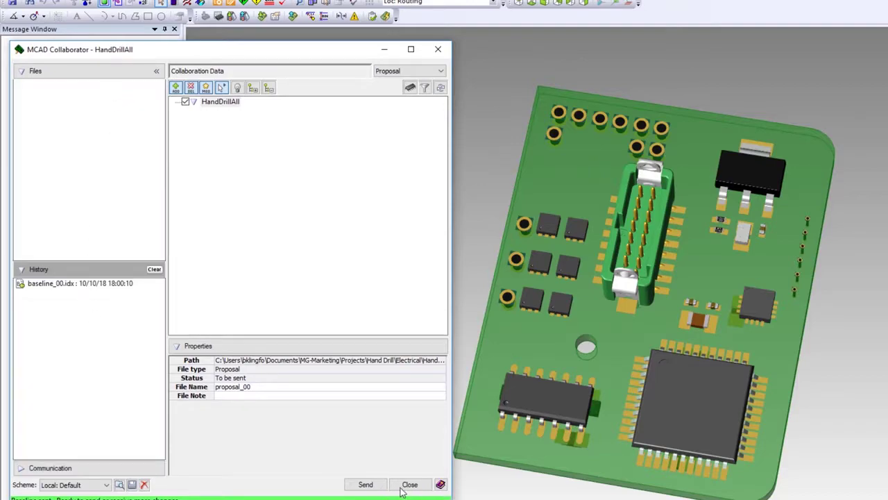
click(408, 484)
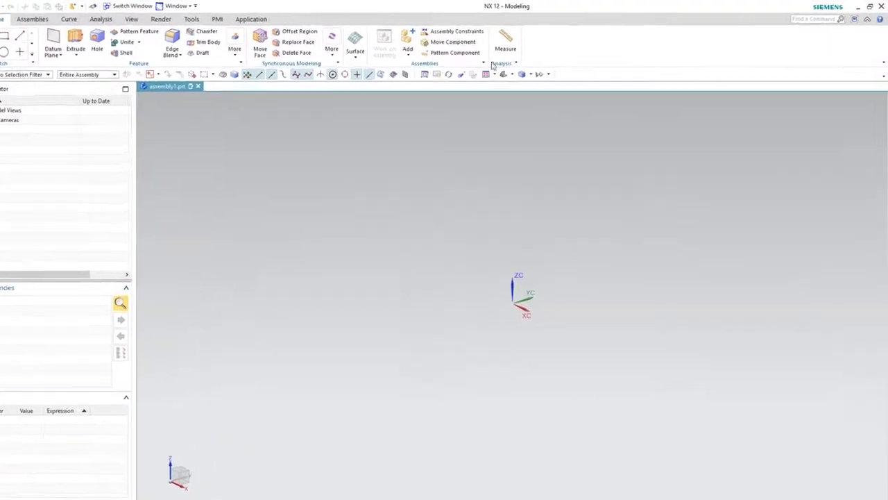
Switch to NX 12 and start the PCB Exchange application for assembly1.prt
click(285, 18)
click(647, 62)
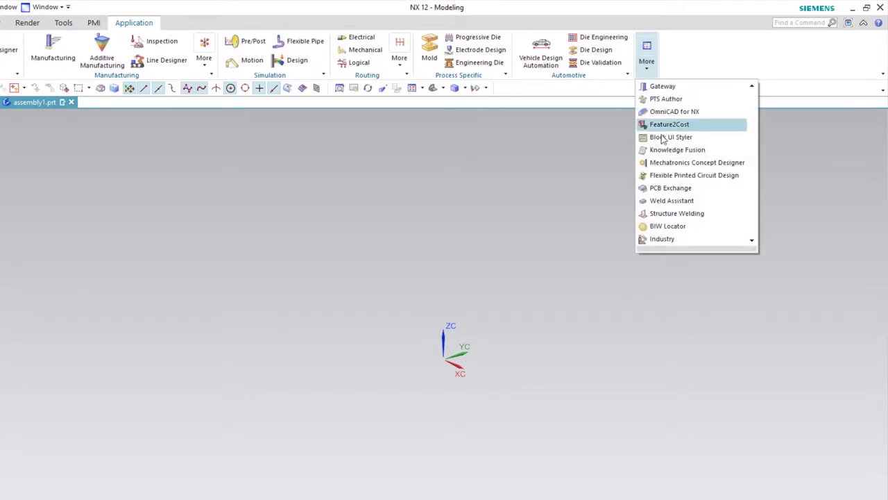
click(670, 188)
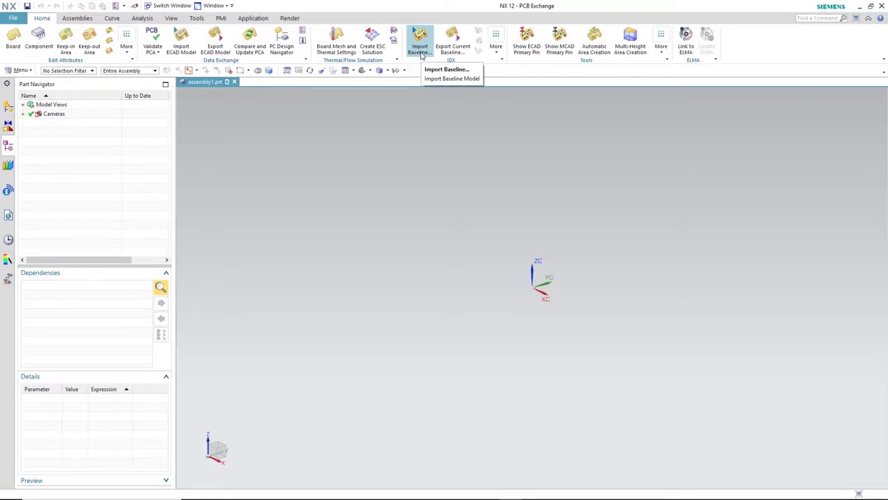
Import the baseline file baseline_00.idx from the Exchange folder with the assembly part name HD-PCB, and dismiss the import report
click(420, 47)
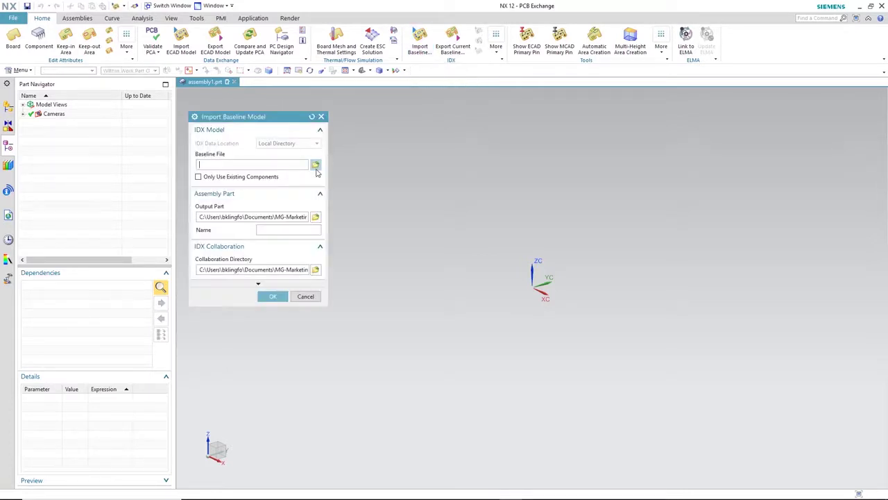
click(315, 167)
click(437, 197)
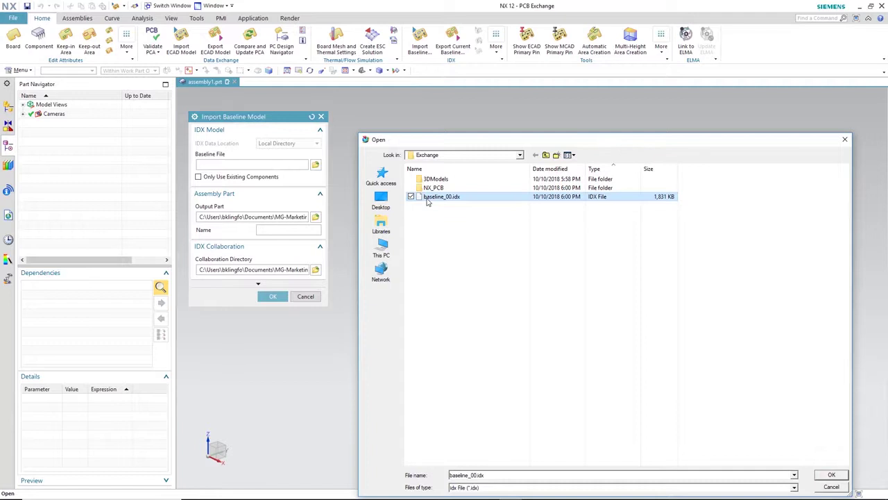
click(830, 476)
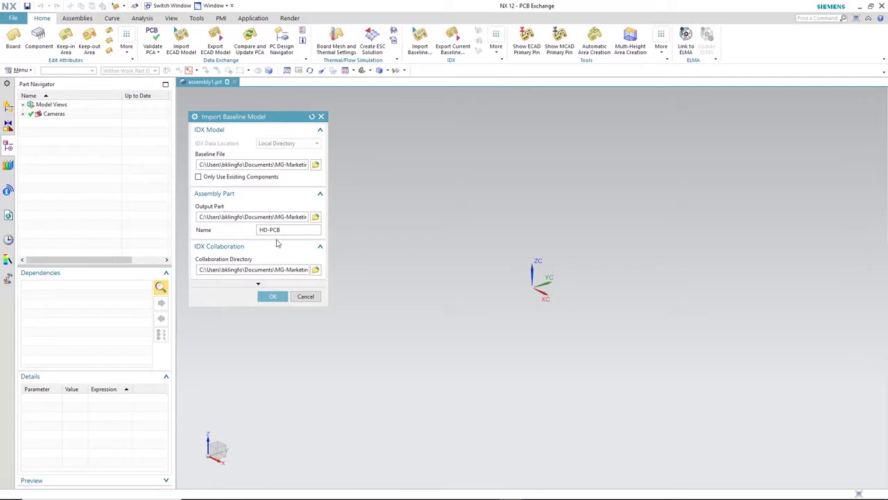
click(272, 296)
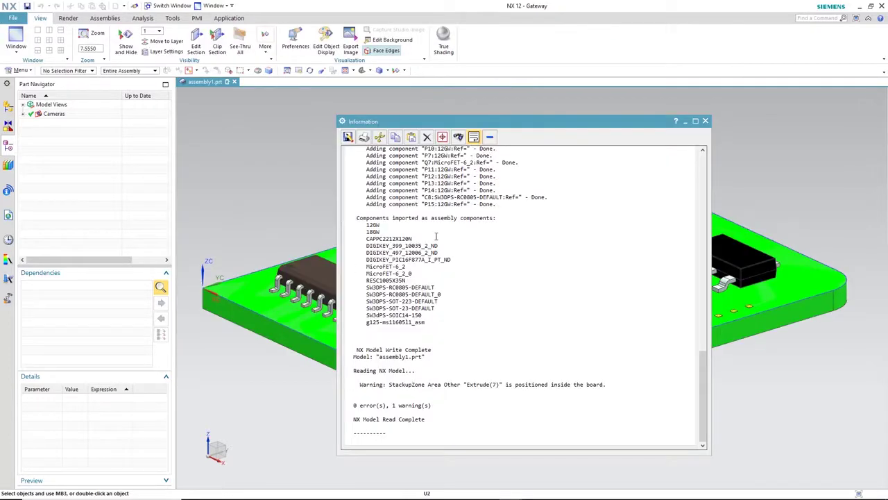
click(705, 121)
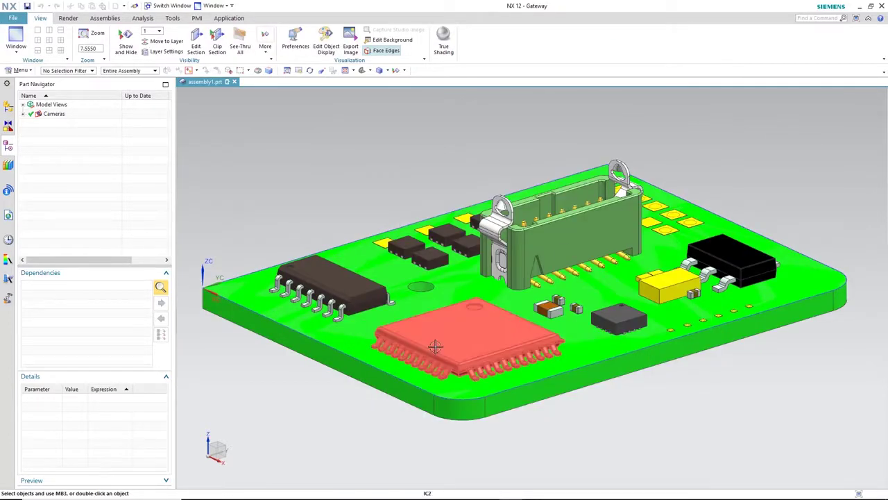